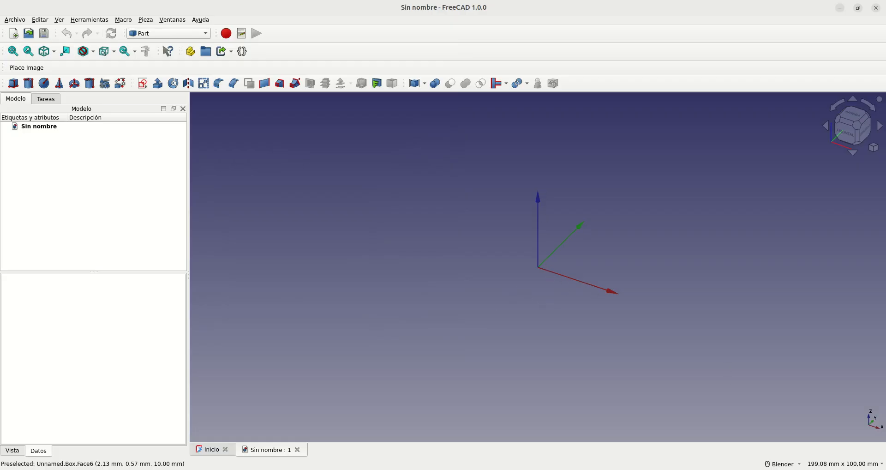
key("super+m")
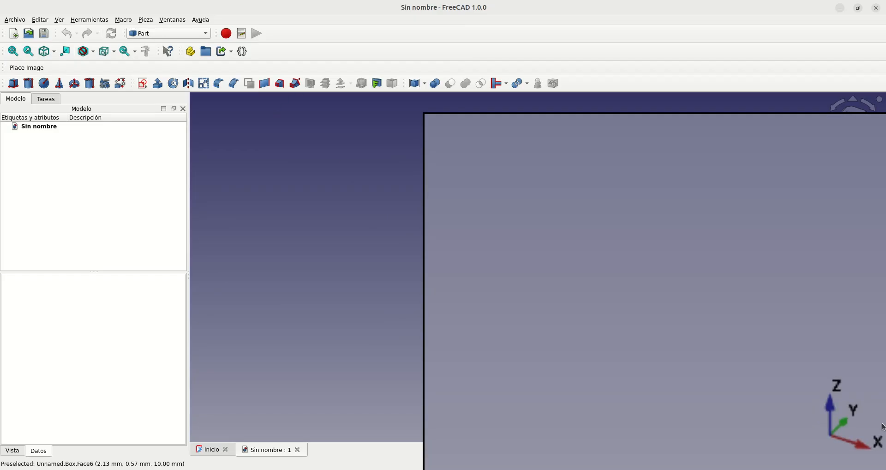
scroll(877, 429, "down", 11)
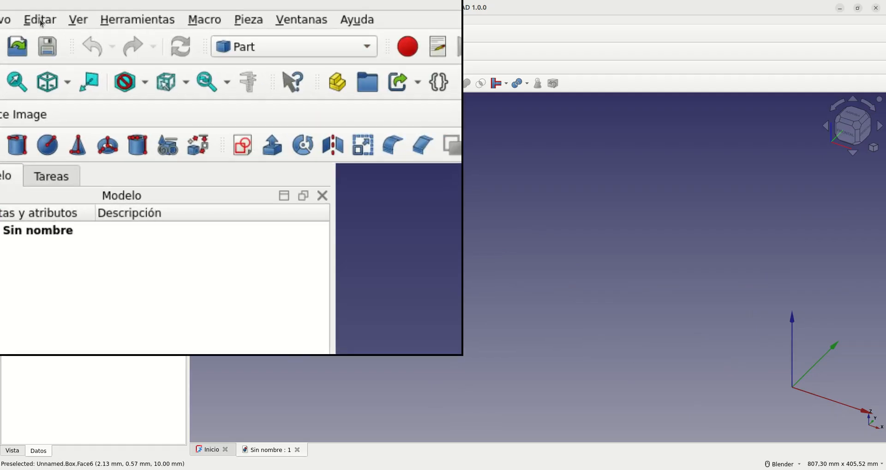
Step: Review the unit system options in the general preferences without changing them, and the unit choices offered for the view dimensions
left_click(40, 21)
left_click(46, 226)
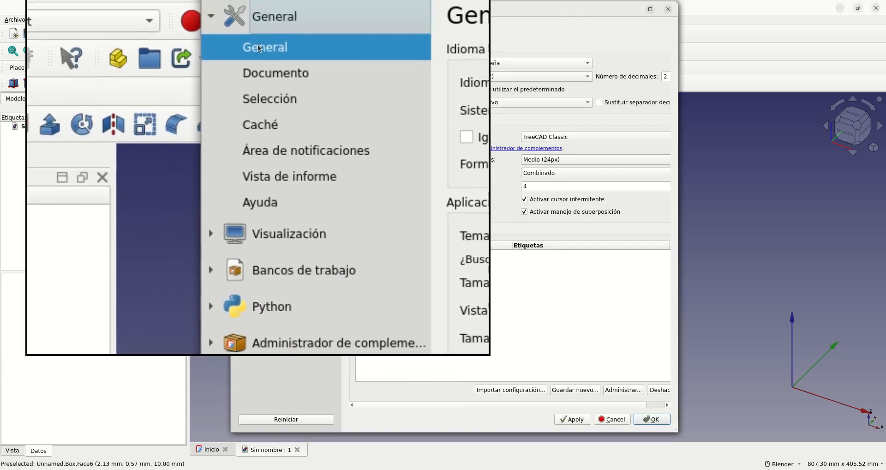
left_click(264, 134)
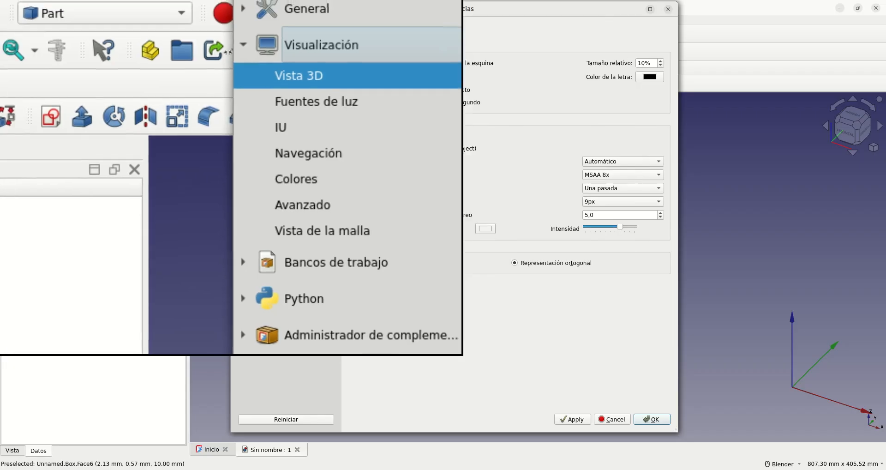
left_click(235, 50)
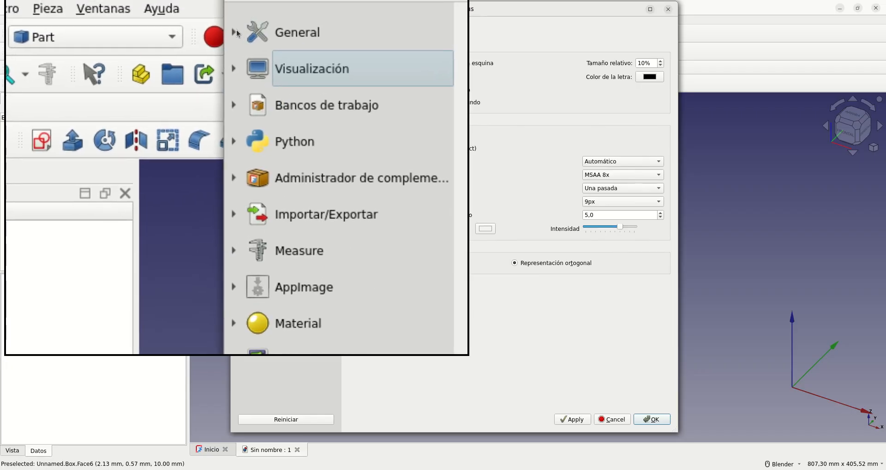
left_click(236, 30)
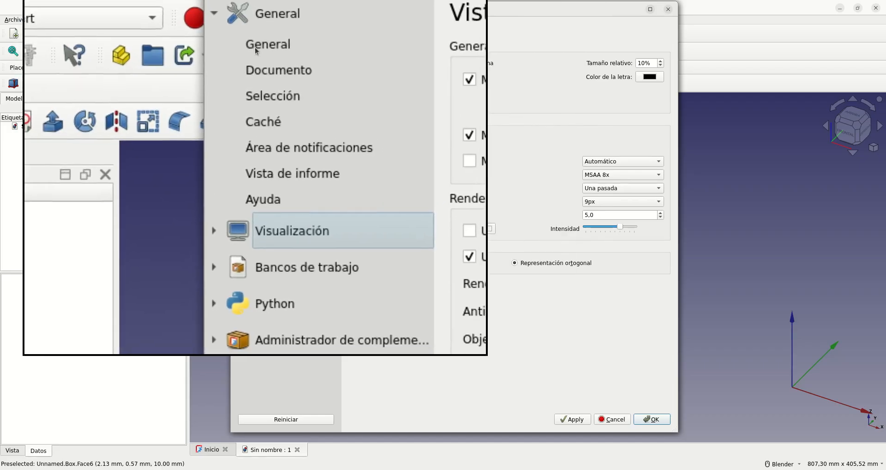
left_click(263, 53)
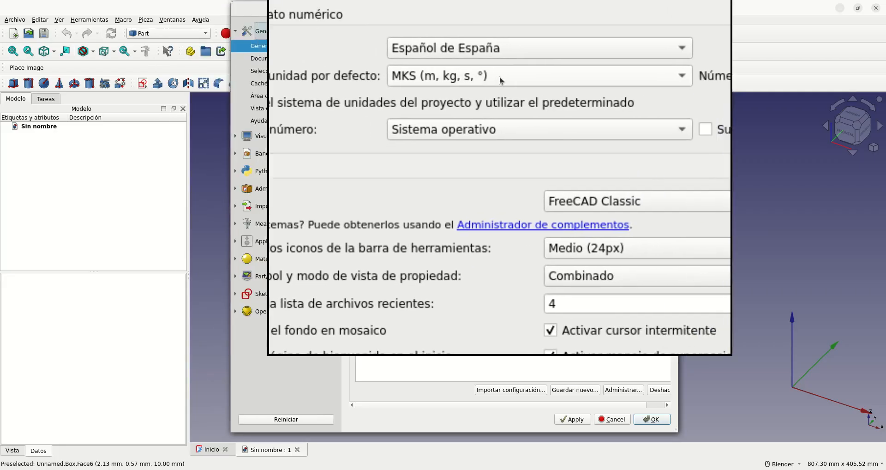
left_click(502, 78)
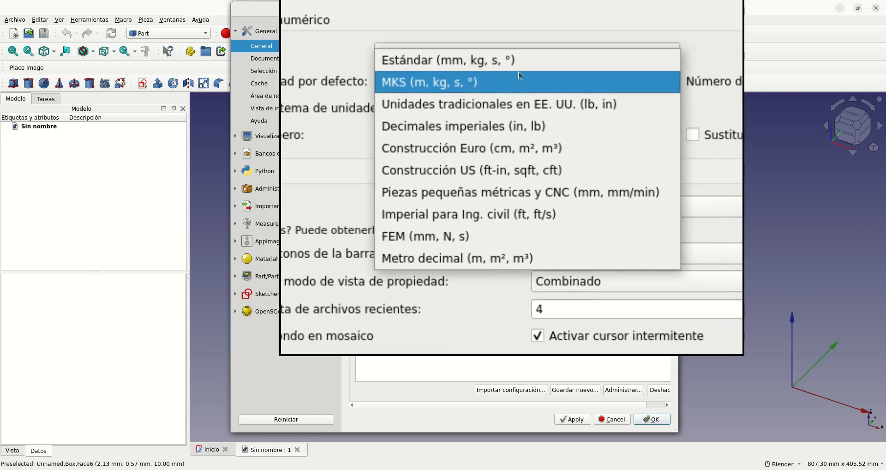
left_click(605, 76)
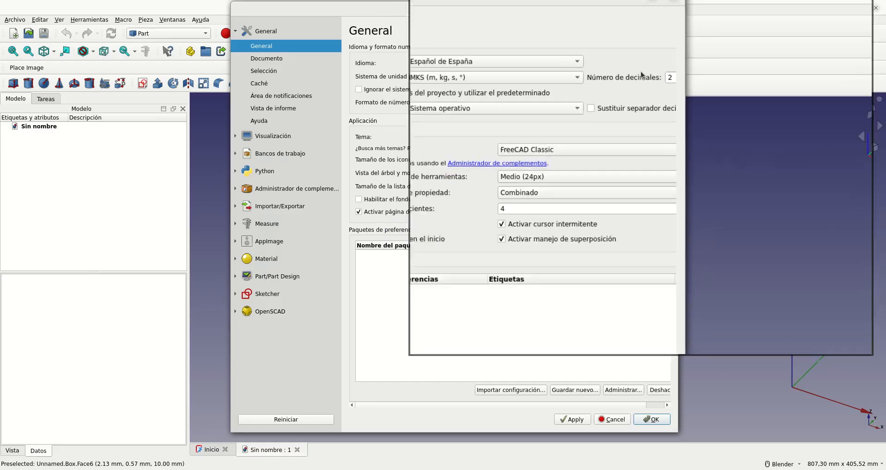
left_click(612, 419)
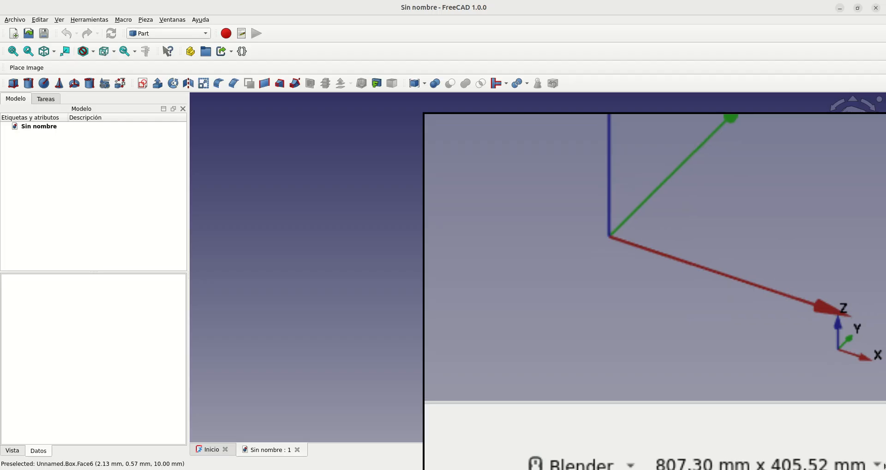
left_click(879, 463)
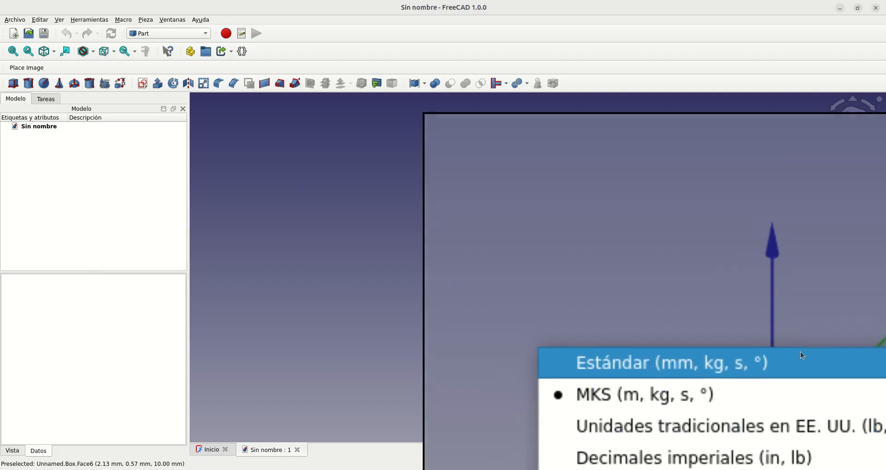
left_click(798, 317)
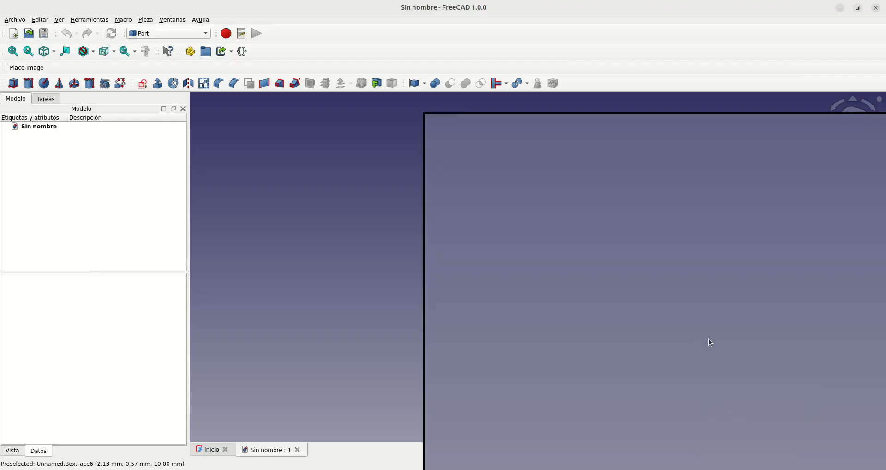
Step: Examine the 3D navigation styles offered for the view, such as Blender, CAD, Gesture and Touchpad
right_click(707, 324)
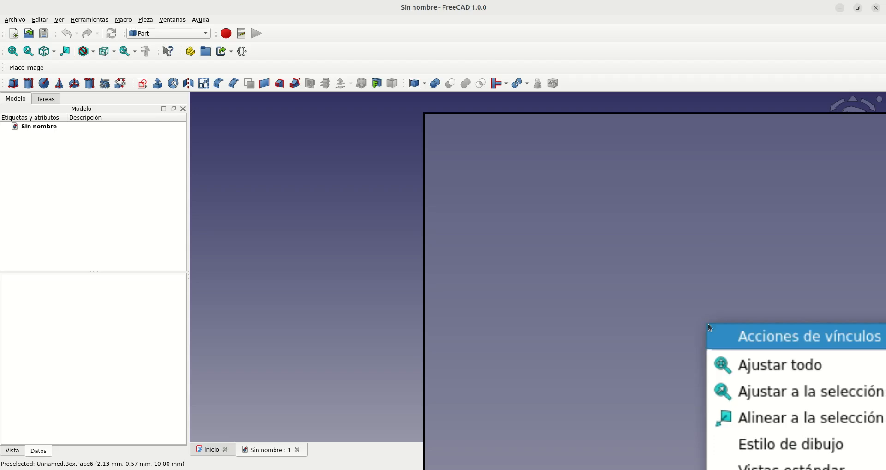
mouse_move(709, 323)
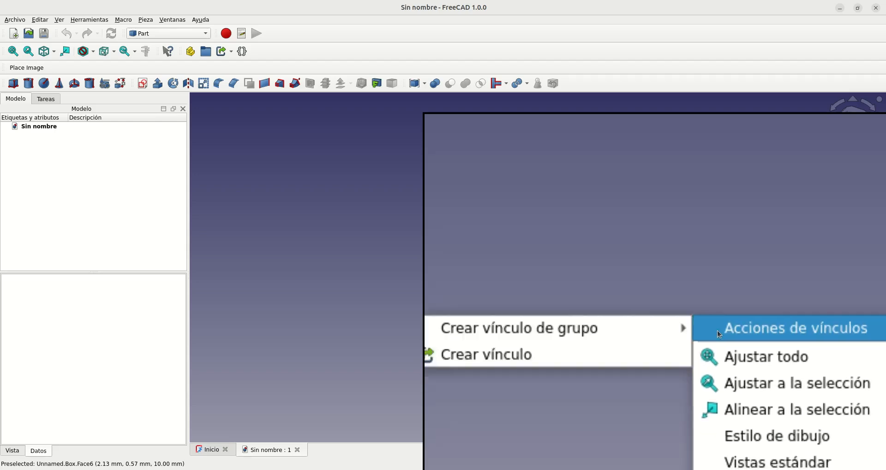
mouse_move(742, 405)
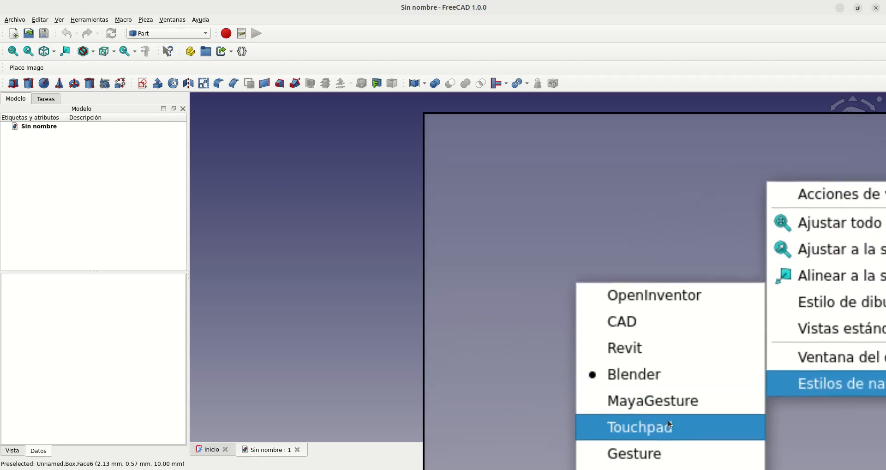
left_click(665, 387)
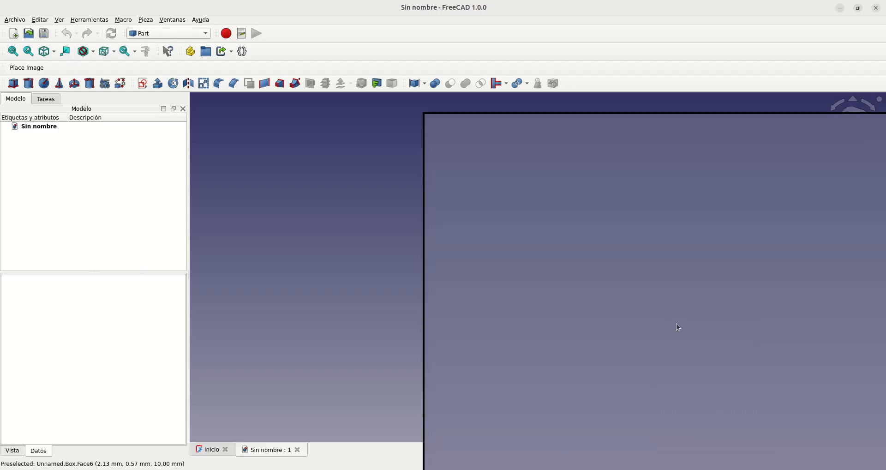
left_click(804, 461)
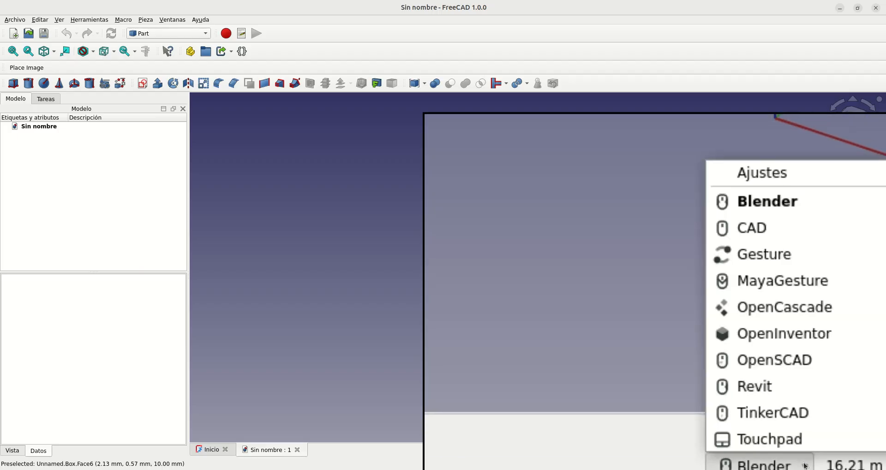
left_click(750, 414)
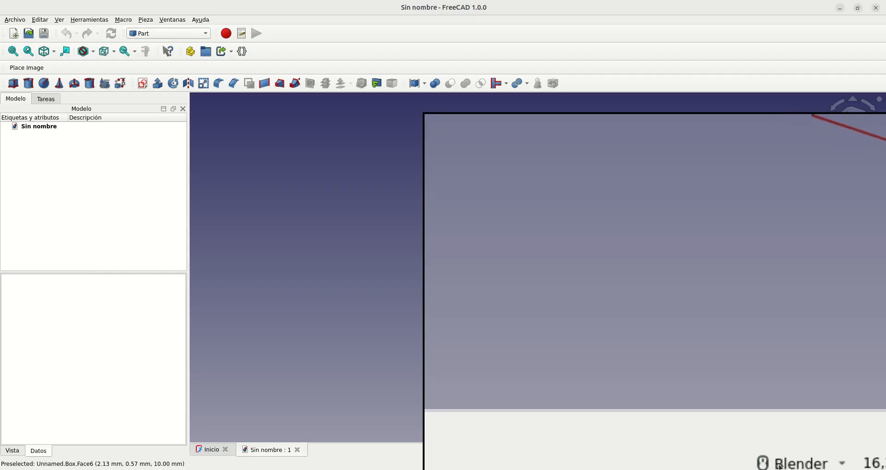
mouse_move(780, 466)
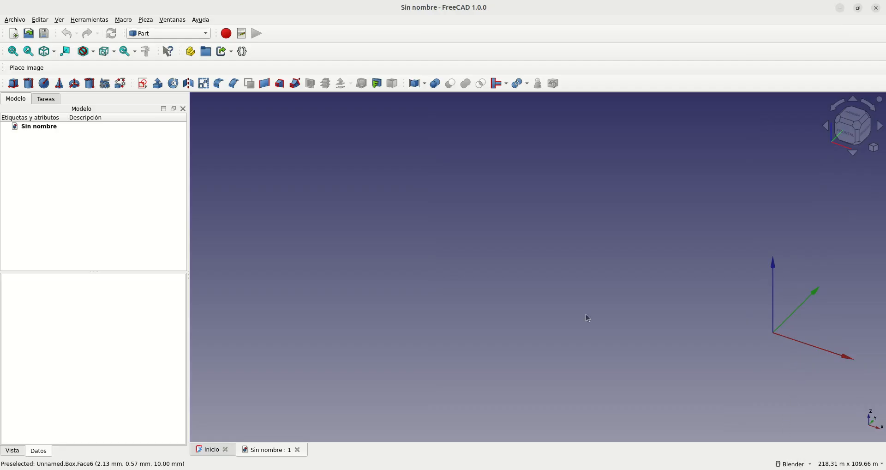
Step: Set the 3D navigation style to Blender in the display navigation preferences and accept the preferences
left_click(39, 20)
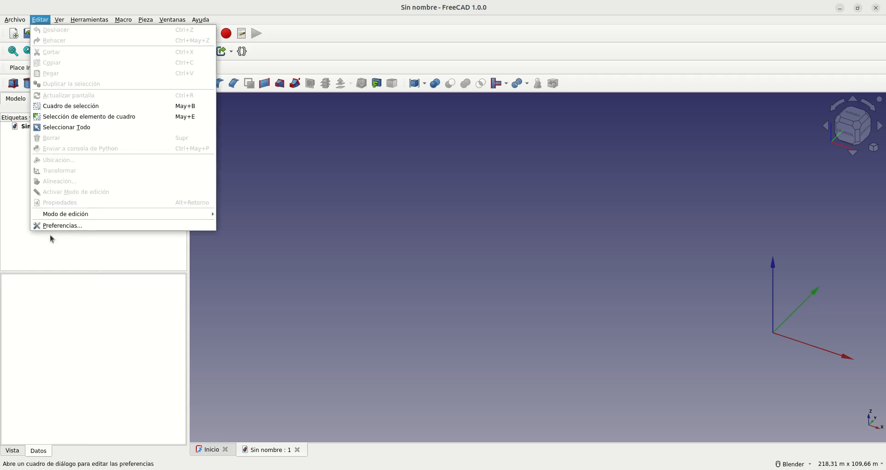
left_click(60, 226)
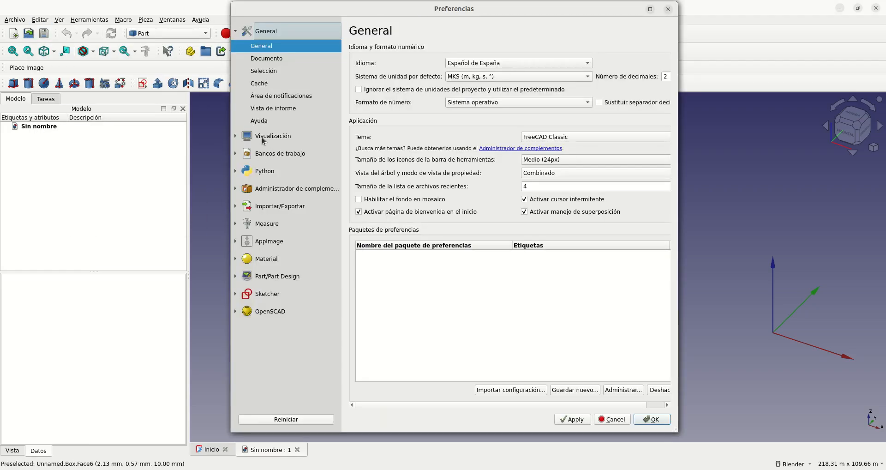
left_click(235, 137)
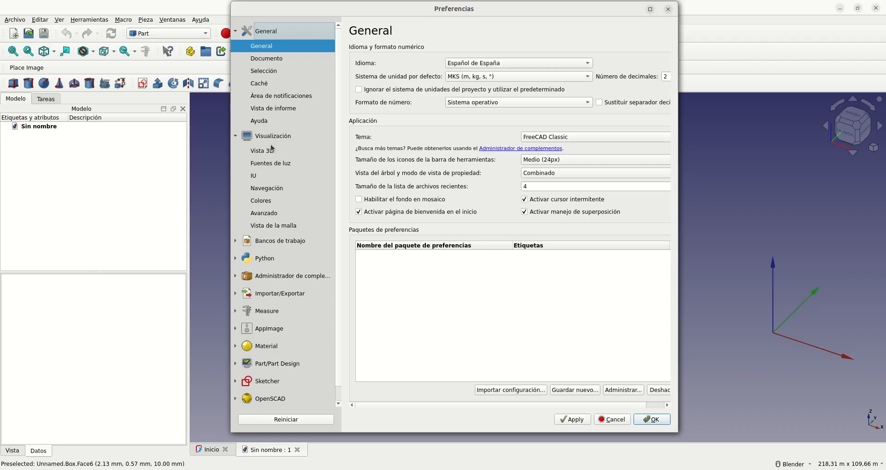
left_click(267, 189)
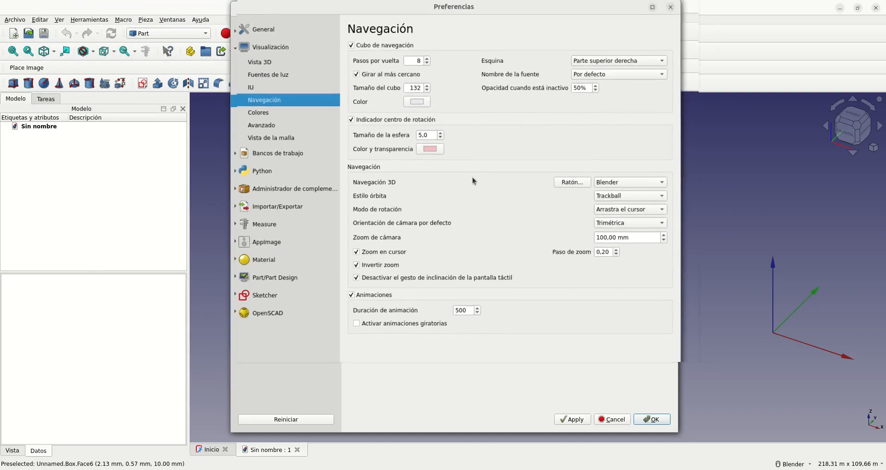
left_click(634, 185)
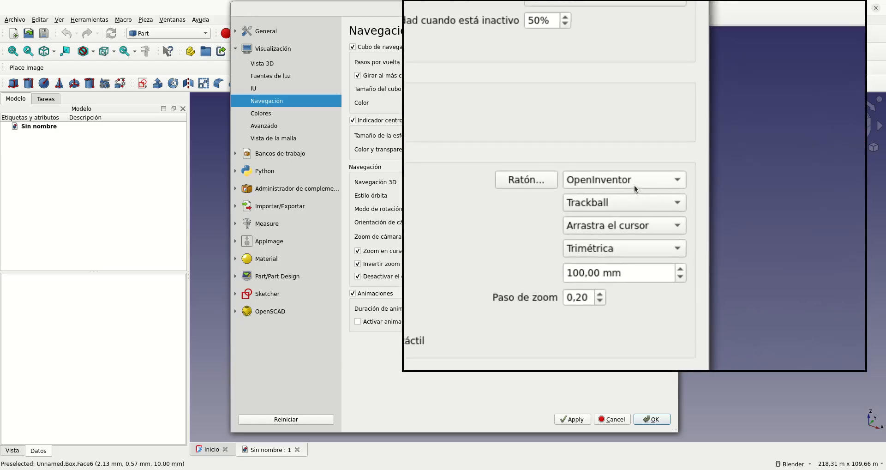
left_click(633, 215)
left_click(653, 419)
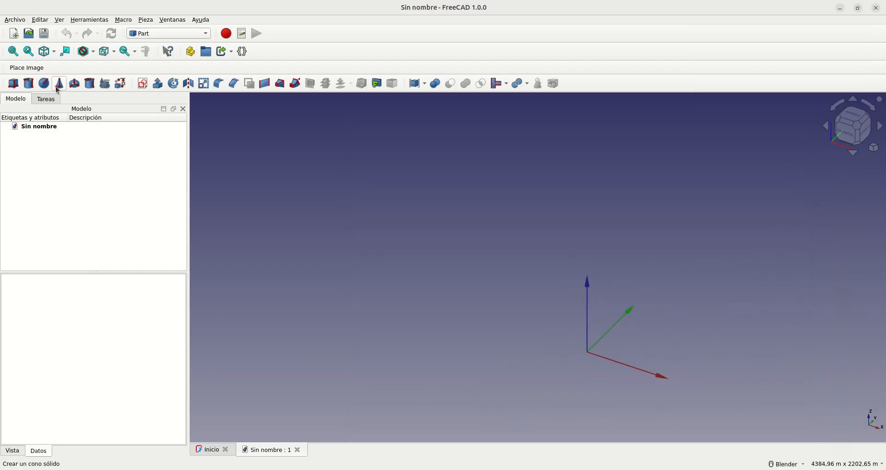
Step: Switch the active workbench to Part
scroll(158, 34, "up", 7)
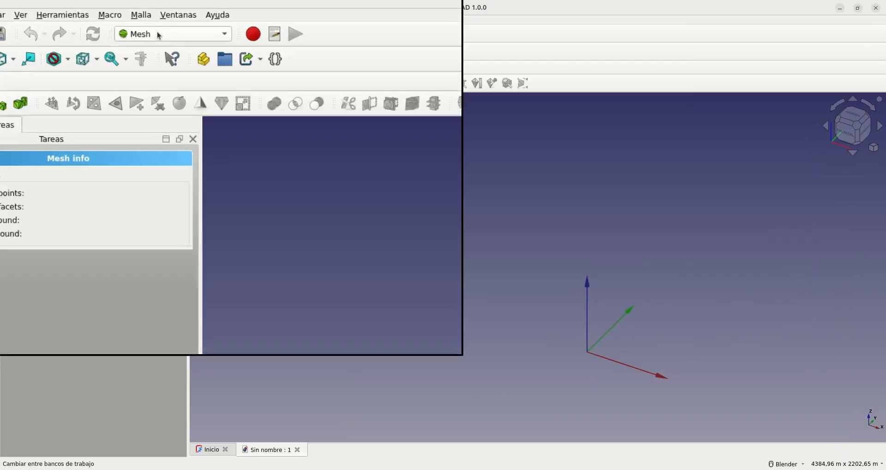
left_click(159, 34)
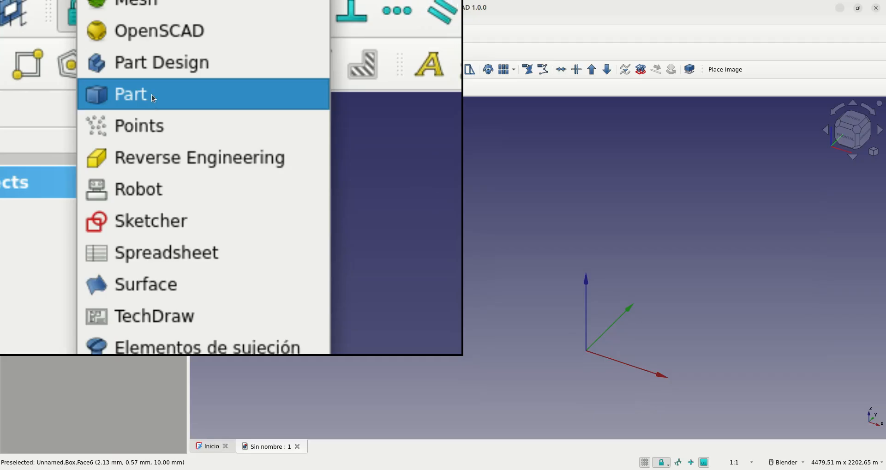
left_click(152, 94)
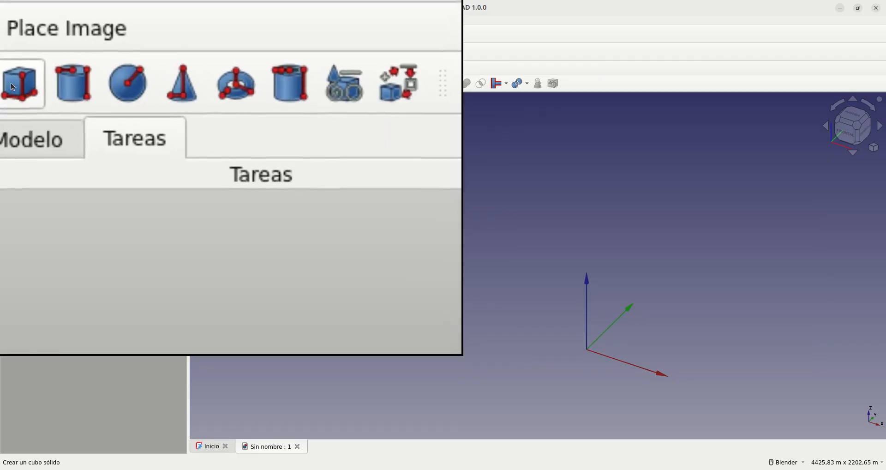
Step: Add a solid 10 × 10 × 10 mm cube and inspect its properties in the model tree
left_click(13, 84)
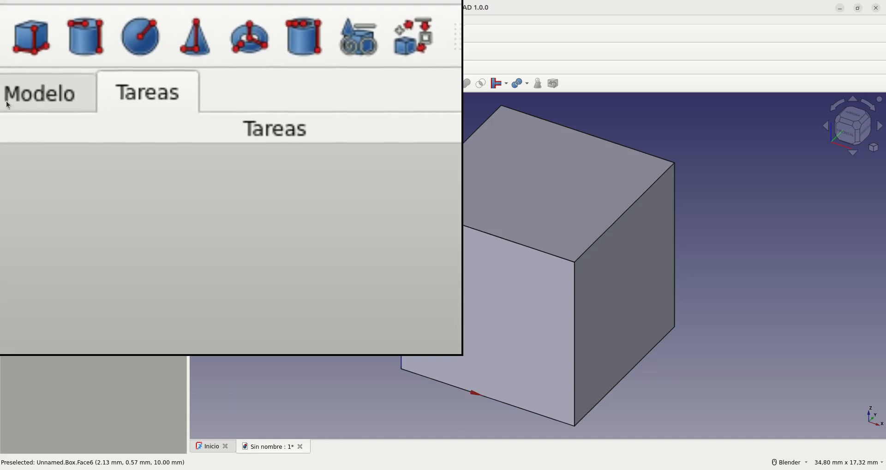
left_click(3, 100)
left_click(126, 161)
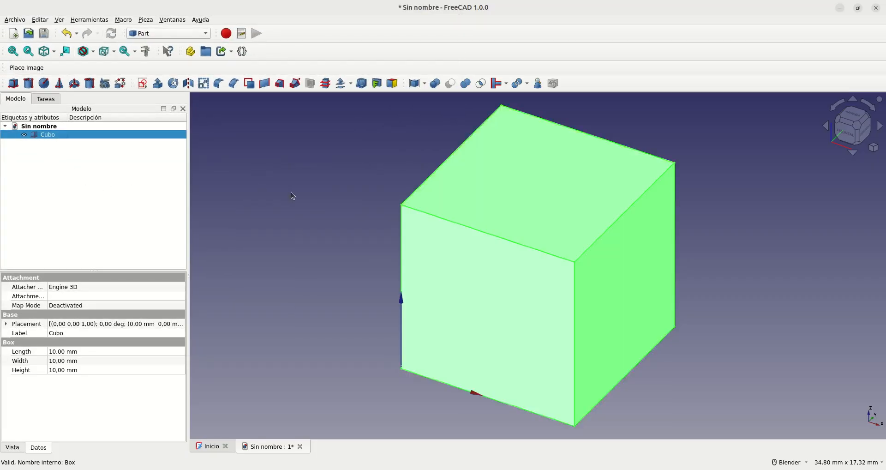
left_click(297, 226)
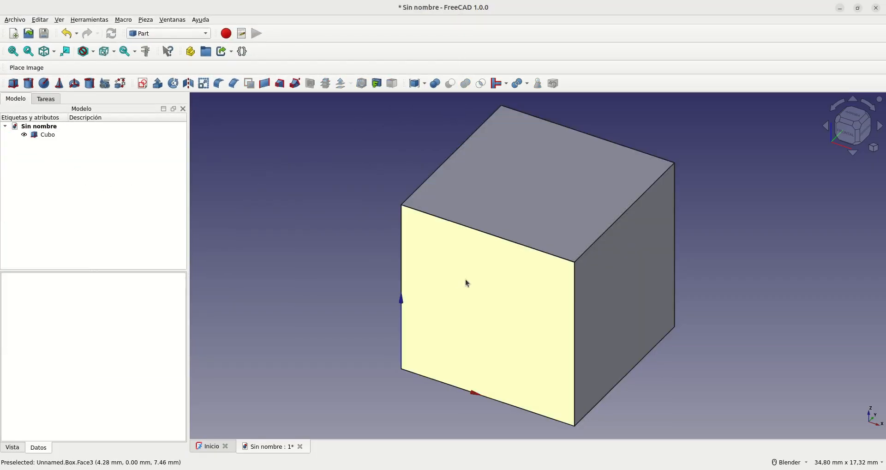
Step: Start setting the cube's appearance per face and give its front face a red diffuse colour, #ff0000
left_click(43, 135)
right_click(44, 135)
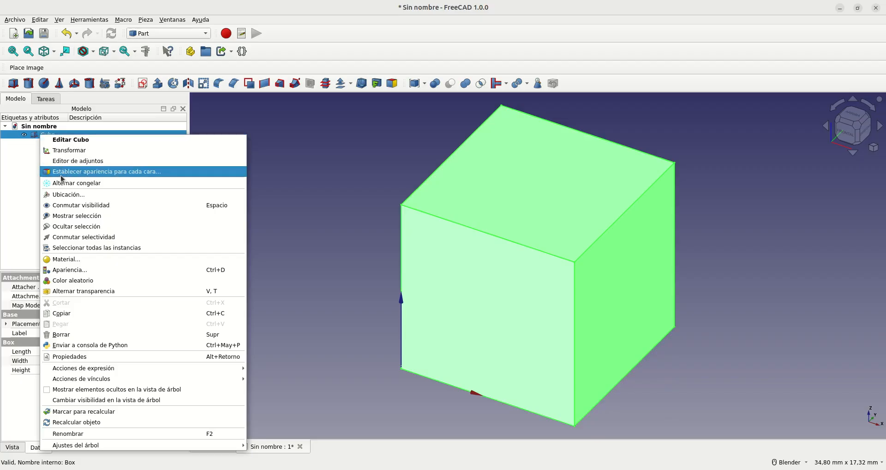
left_click(83, 173)
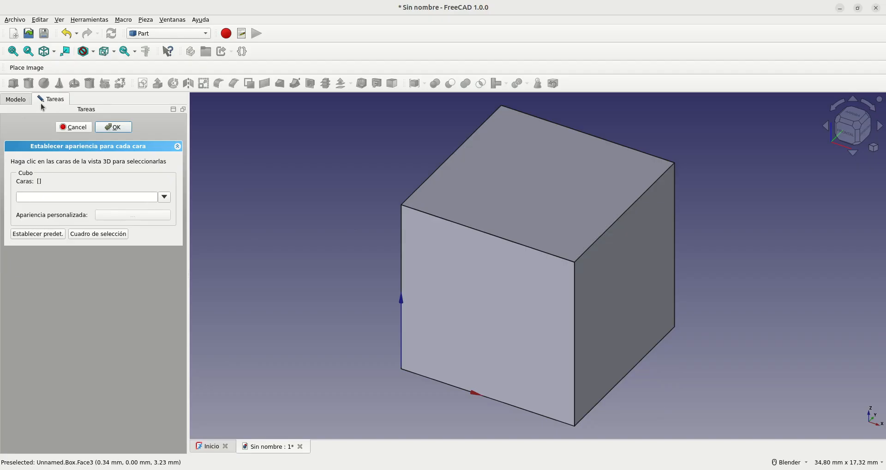
scroll(41, 104, "up", 3)
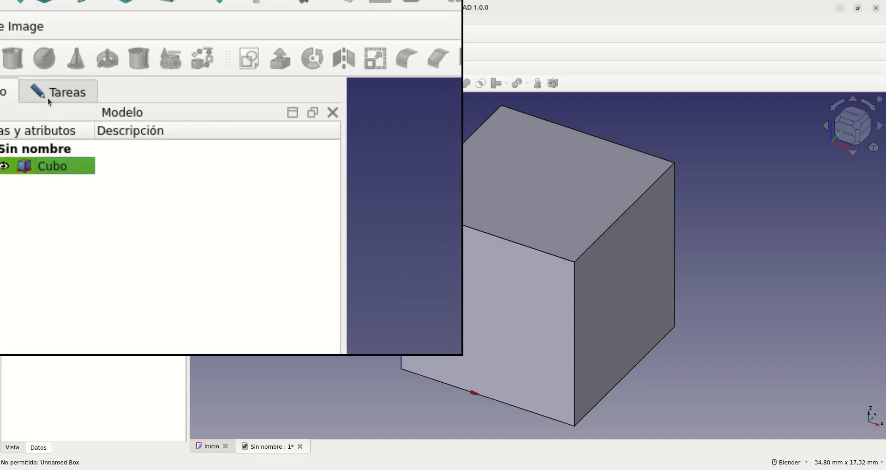
left_click(48, 97)
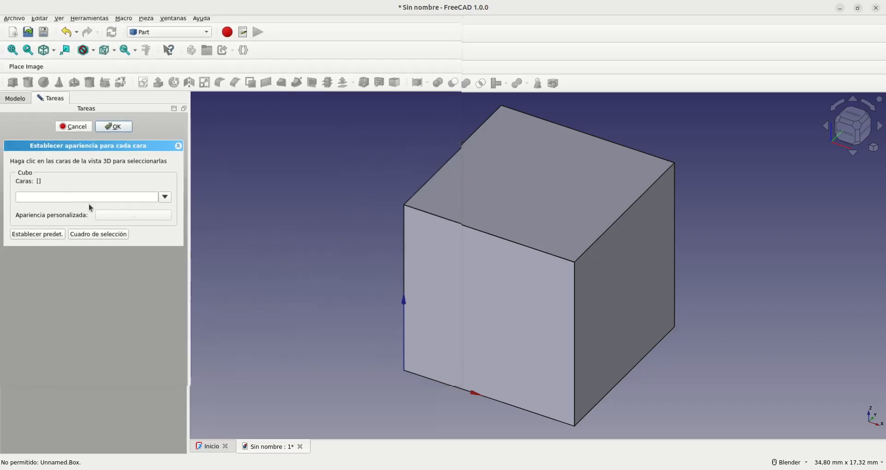
left_click(459, 272)
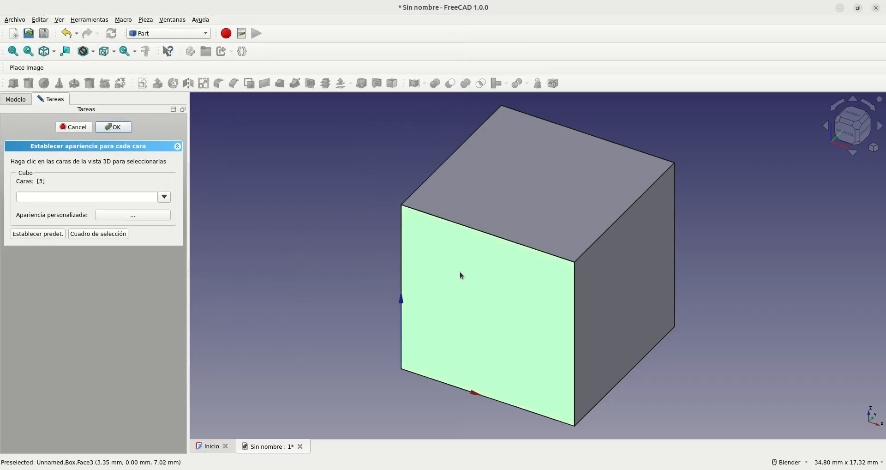
left_click(117, 216)
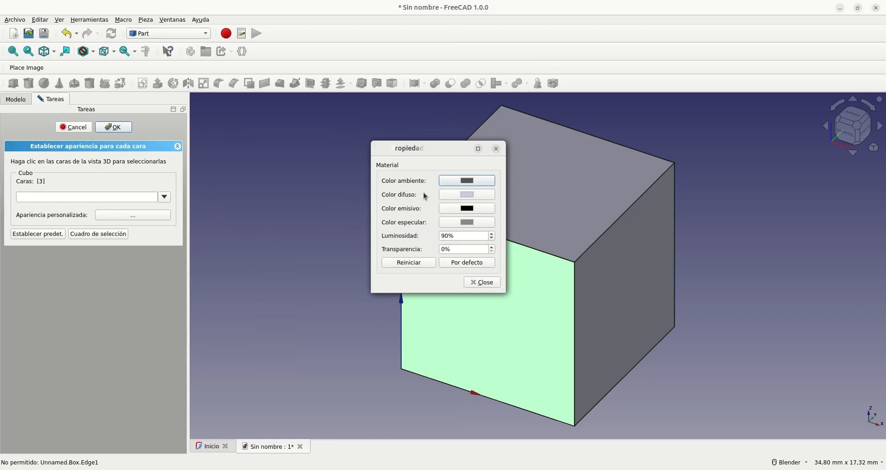
left_click(458, 197)
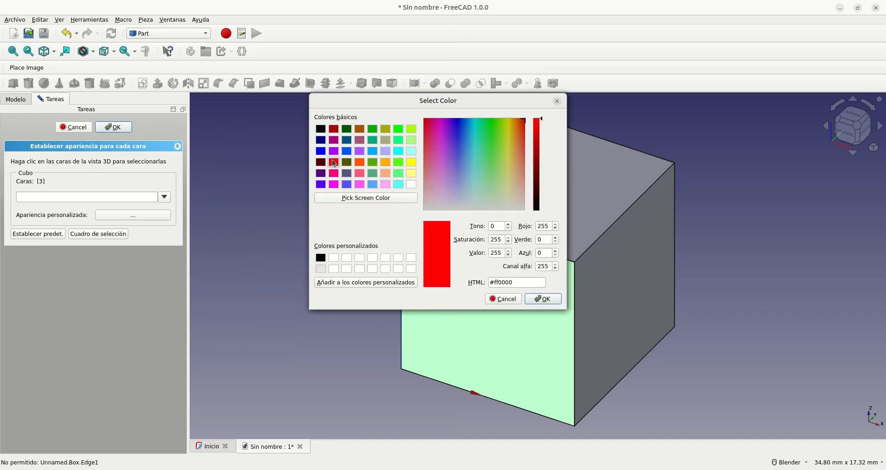
left_click(543, 299)
left_click(482, 281)
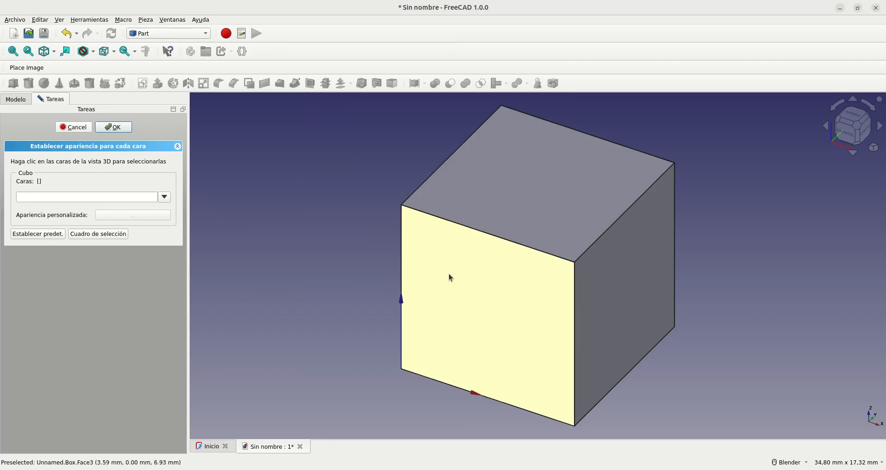
Step: Give the cube's right face (x = 10 mm) a custom bright green diffuse colour
left_click(637, 293)
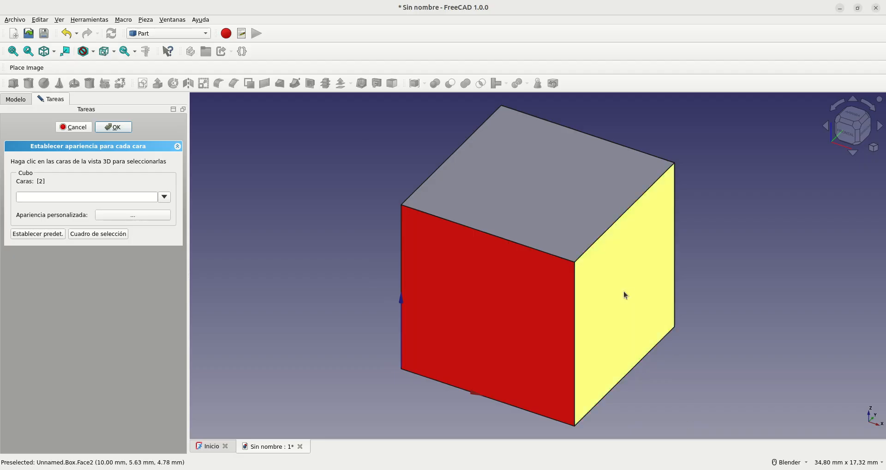
left_click(131, 216)
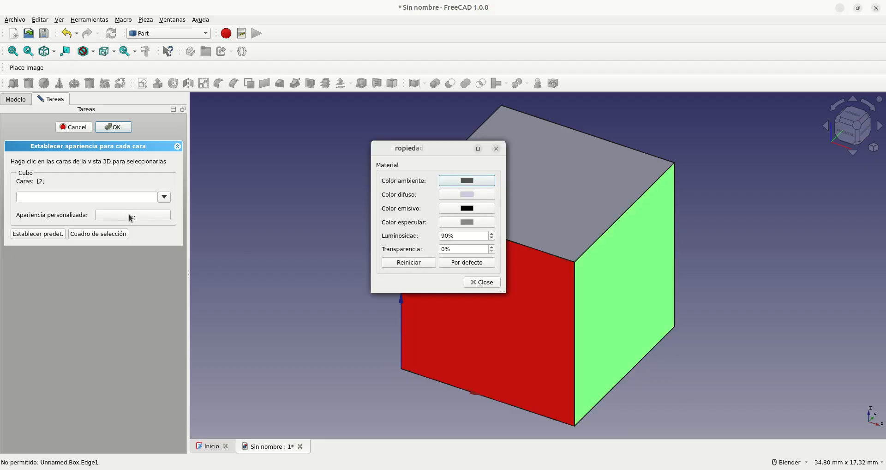
left_click(467, 194)
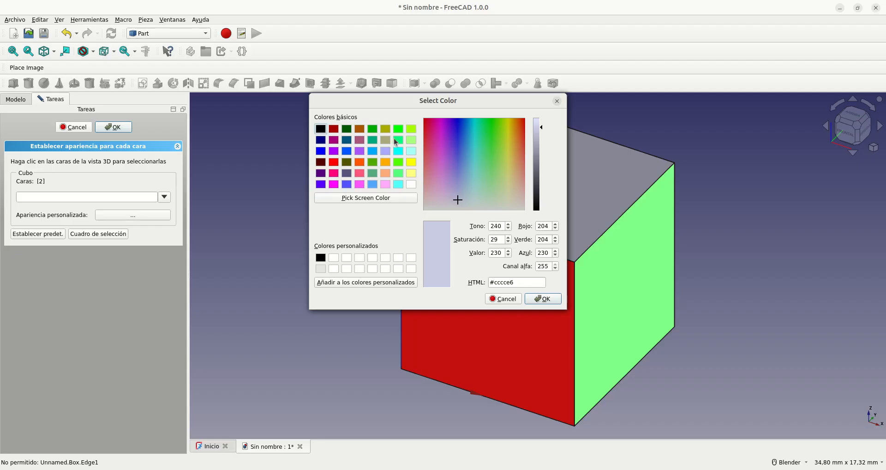
left_click(396, 128)
left_click(541, 303)
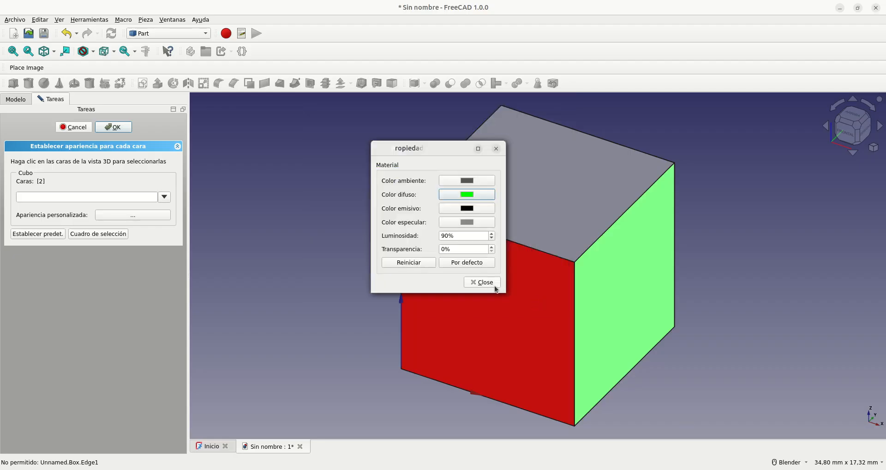
left_click(490, 283)
Step: Give the cube's top face a custom blue diffuse colour, #0055ff
left_click(534, 167)
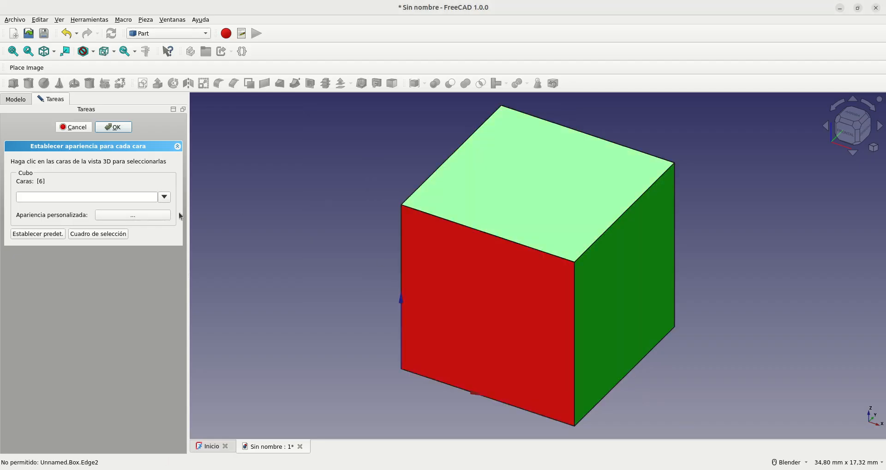
left_click(152, 215)
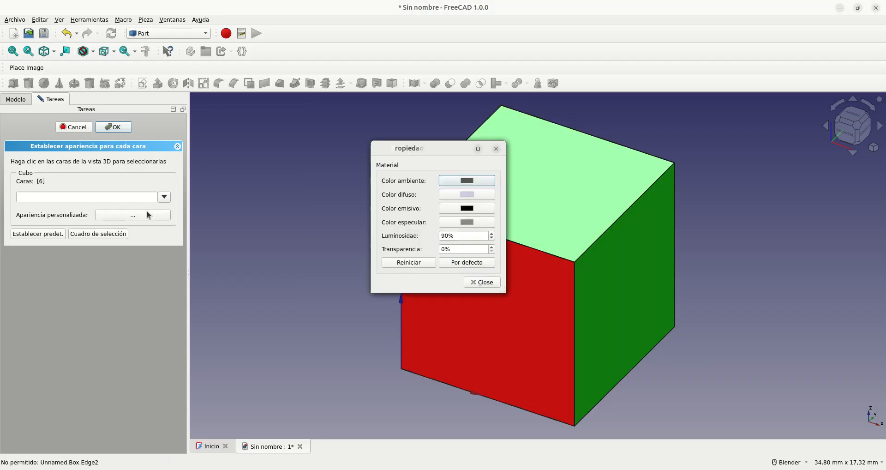
left_click(461, 194)
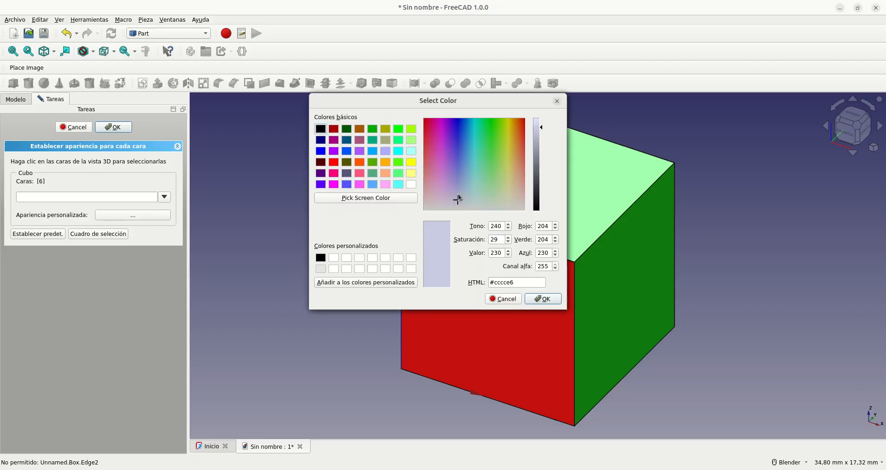
left_click(347, 151)
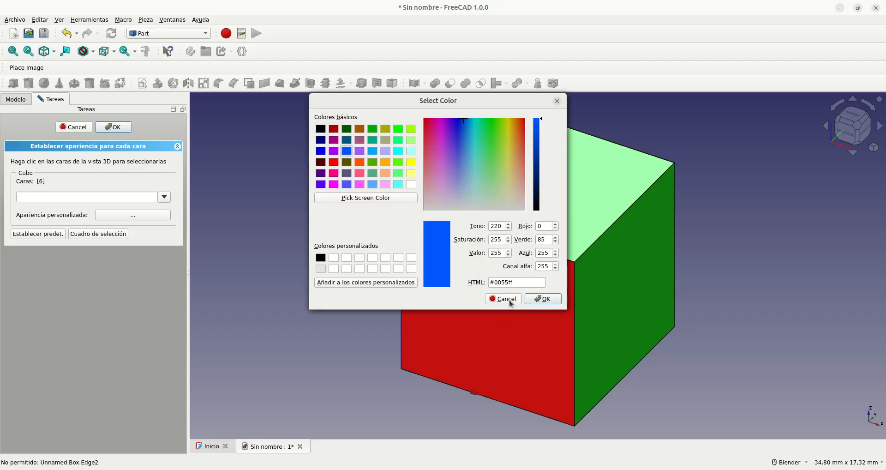
left_click(546, 299)
left_click(483, 282)
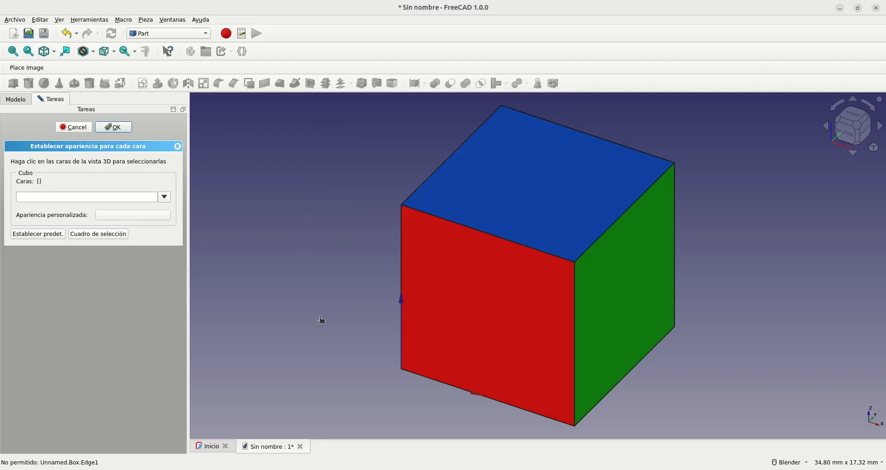
Step: Give the cube's left face (x = 0) a custom yellow diffuse colour, #ffff00
middle_click_drag(415, 280, 555, 285)
left_click(370, 228)
left_click(135, 215)
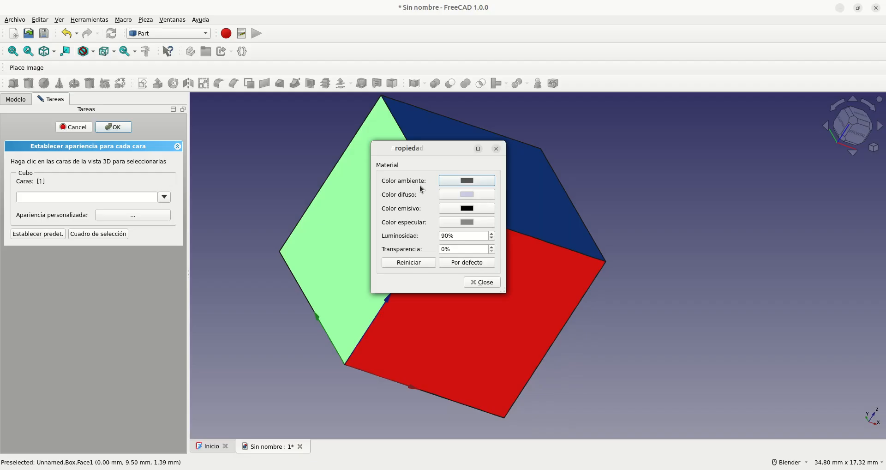
left_click(459, 196)
left_click(412, 162)
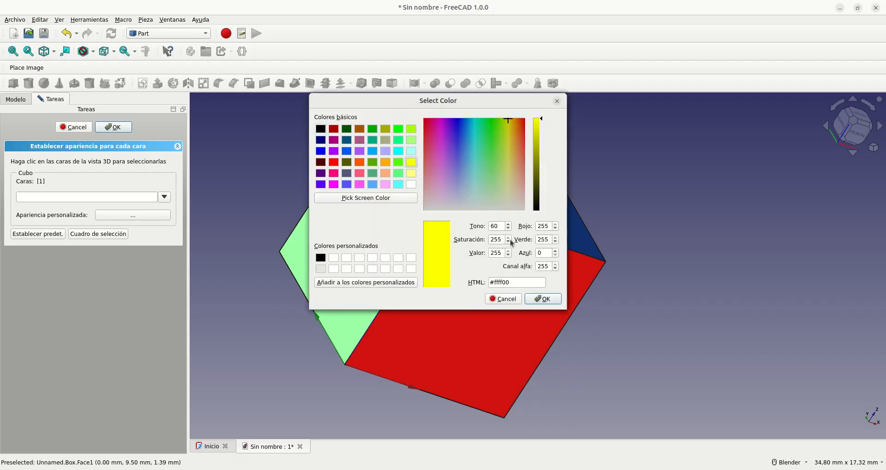
left_click(541, 299)
left_click(493, 286)
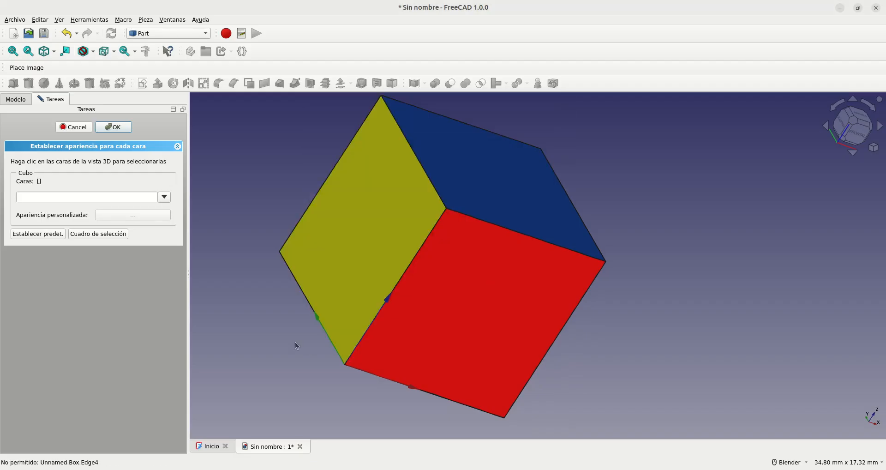
Step: Give the cube's underside (z = 0) a custom orange diffuse colour
middle_click_drag(321, 268, 455, 243)
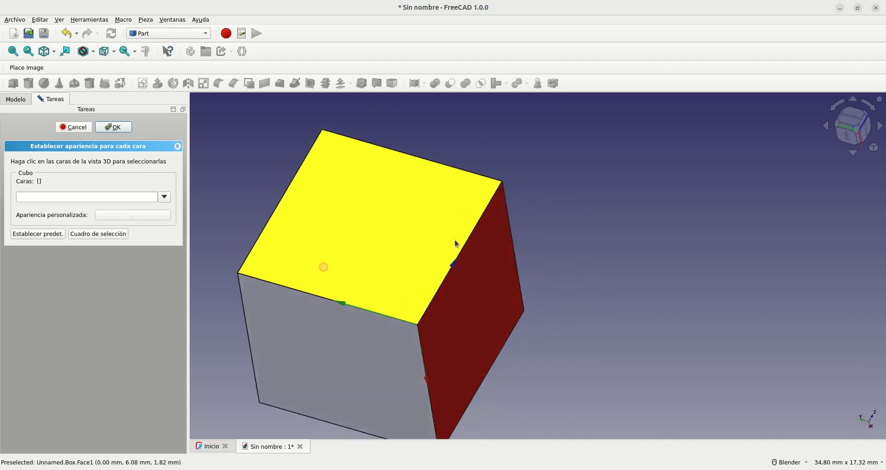
left_click(383, 343)
left_click(134, 215)
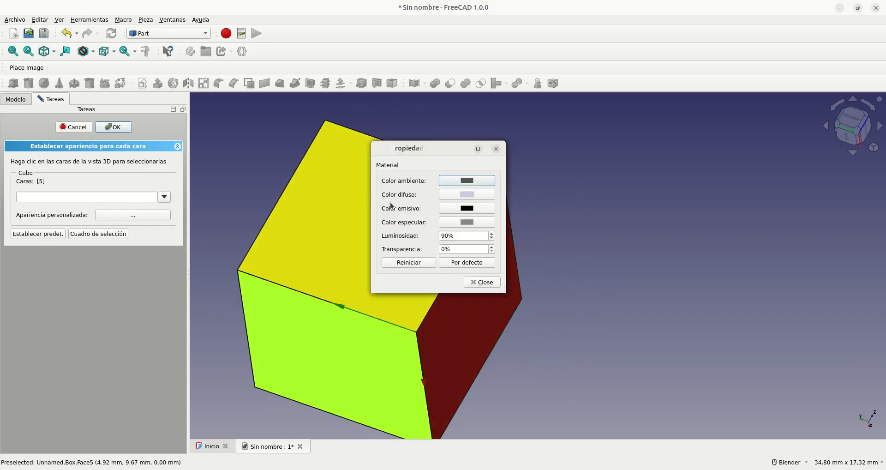
left_click(461, 198)
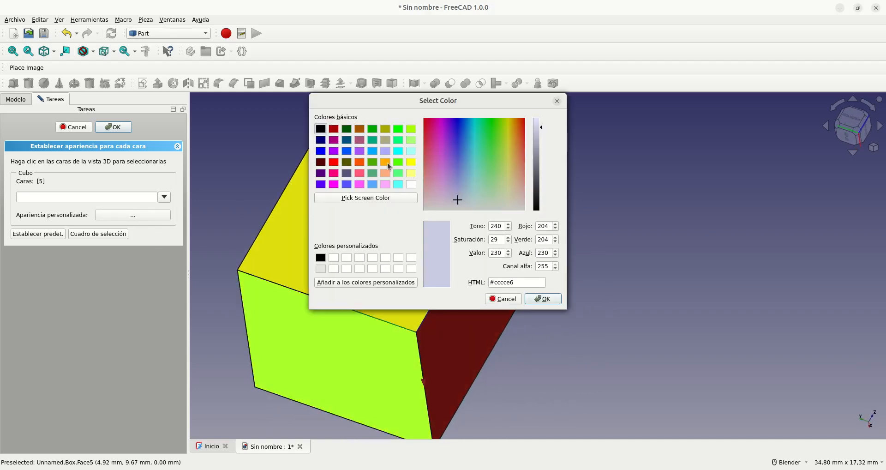
left_click(385, 162)
left_click(544, 298)
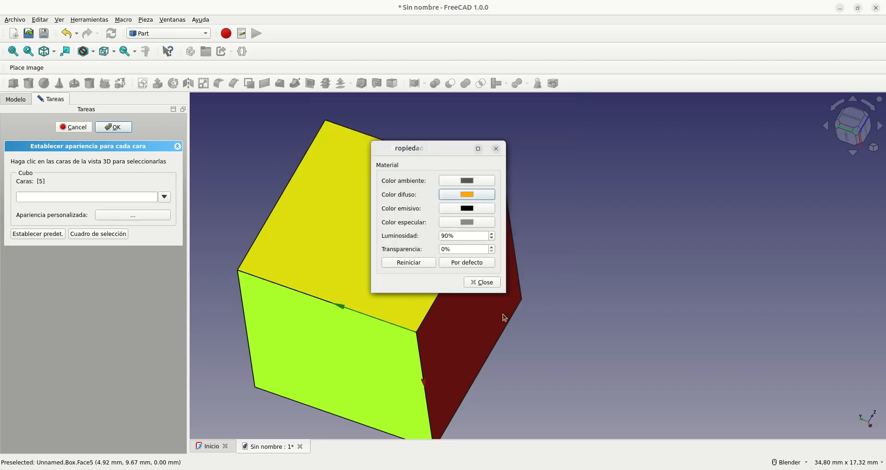
left_click(492, 284)
Step: Give the cube's rear face (y = 10 mm) a custom white diffuse colour, #ffffff
middle_click_drag(363, 256, 540, 268)
scroll(625, 263, "down", 3)
scroll(442, 281, "up", 2)
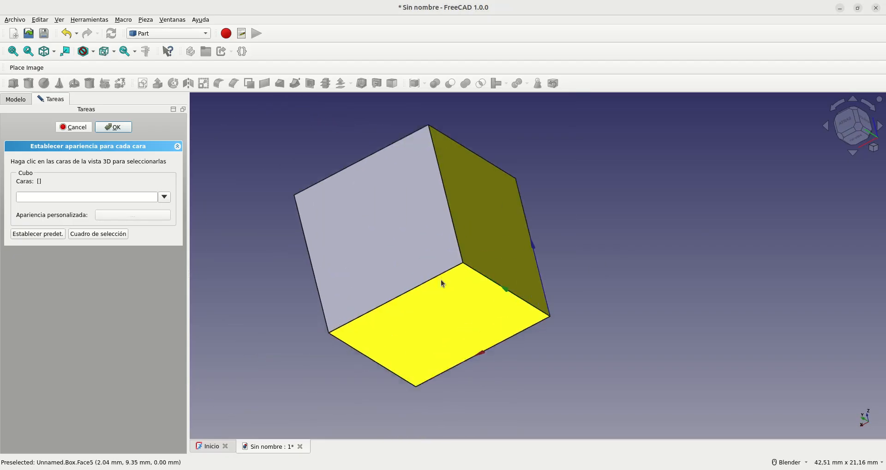
left_click(359, 237)
left_click(111, 216)
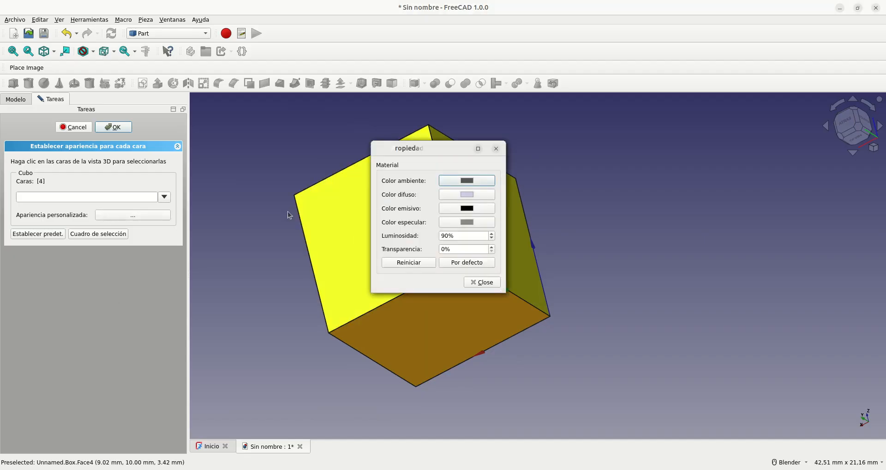
left_click(460, 197)
left_click(411, 184)
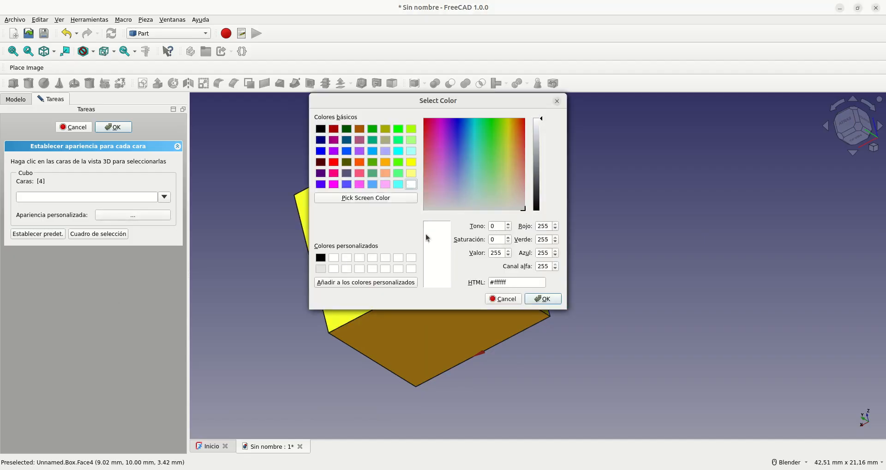
left_click(544, 300)
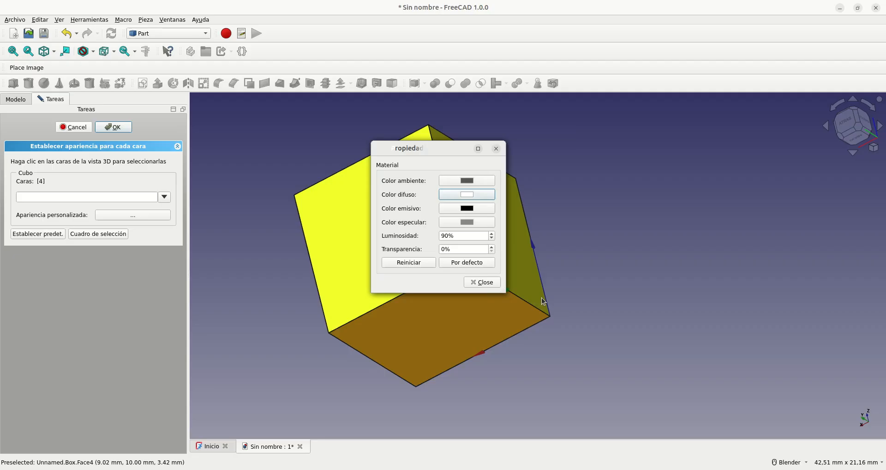
left_click(489, 286)
left_click(269, 342)
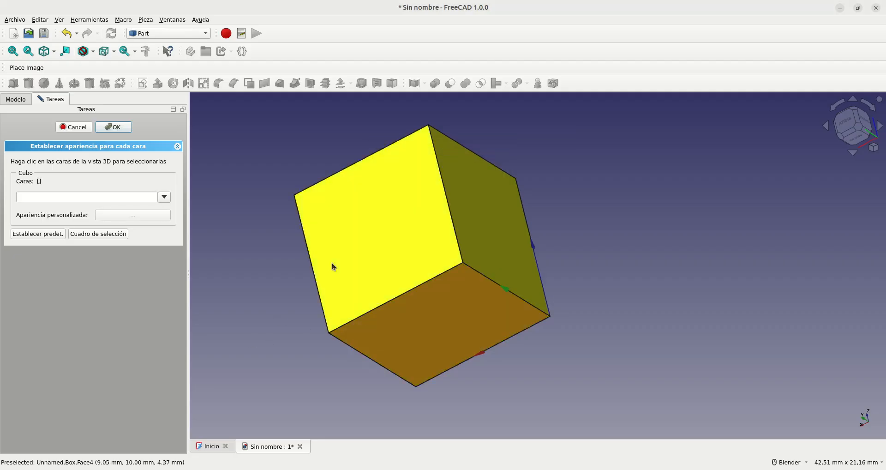
Step: Raise the luminosity of the cube's white rear face slightly in its custom appearance
left_click(123, 216)
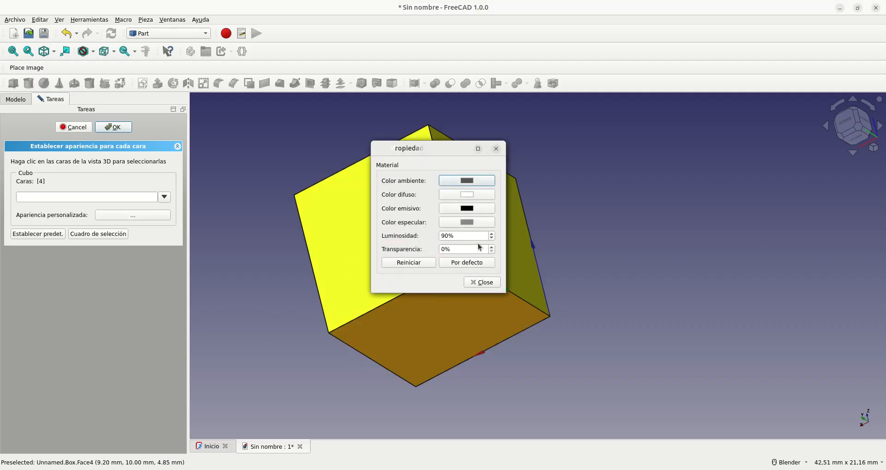
left_click(492, 233)
left_click(492, 233)
left_click(484, 287)
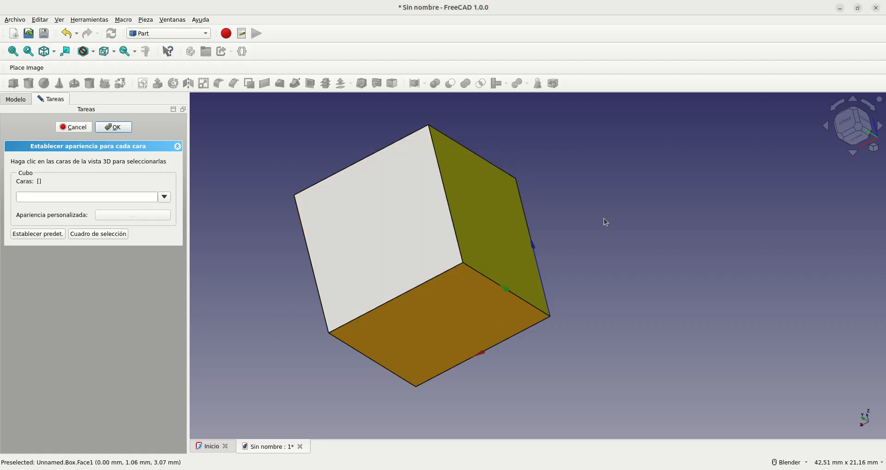
Step: Check the coloured faces from several sides and accept the cube's per-face appearance
middle_click_drag(578, 241, 623, 336)
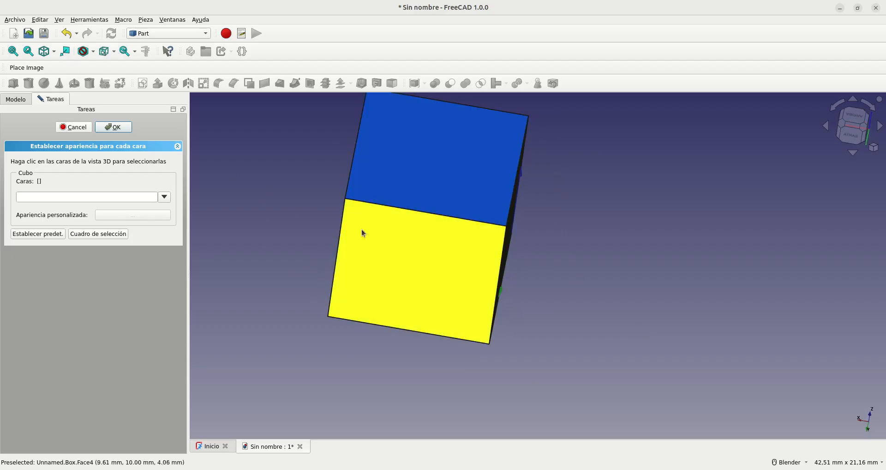
middle_click_drag(665, 241, 471, 246)
left_click(111, 131)
Step: Set the 3D view of the coloured cube to isometric
middle_click_drag(503, 276, 609, 212)
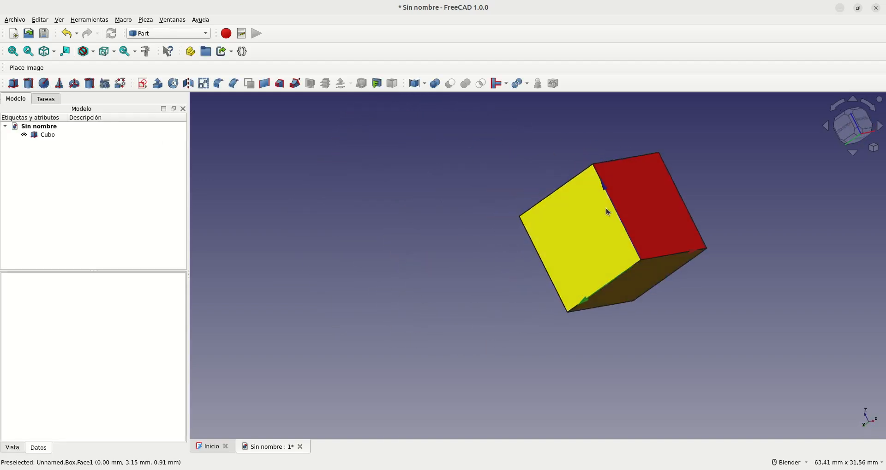
left_click(875, 148)
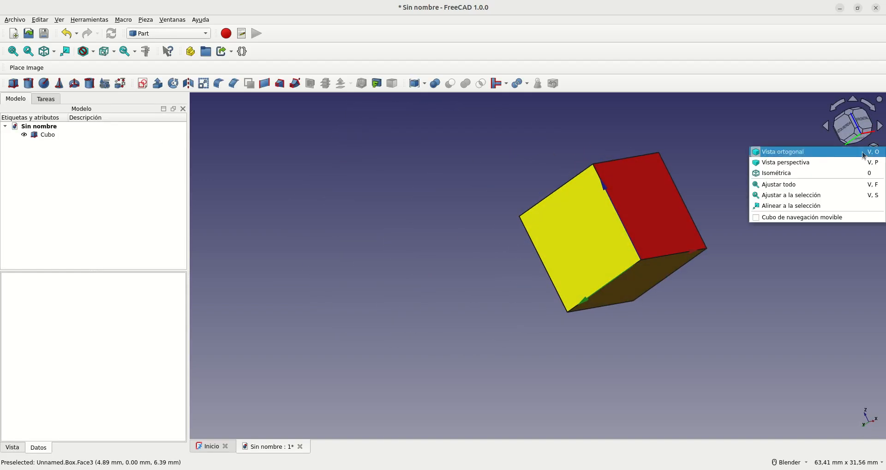
left_click(766, 174)
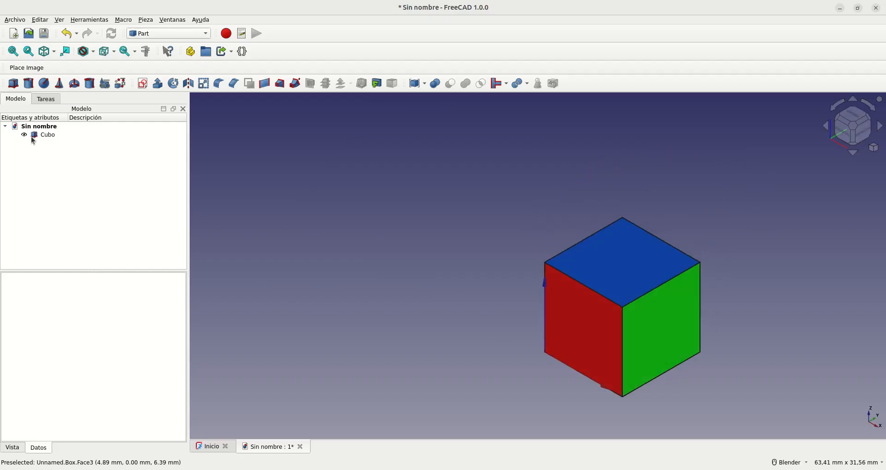
Step: Create a simple copy of the coloured cube in the document
left_click(13, 52)
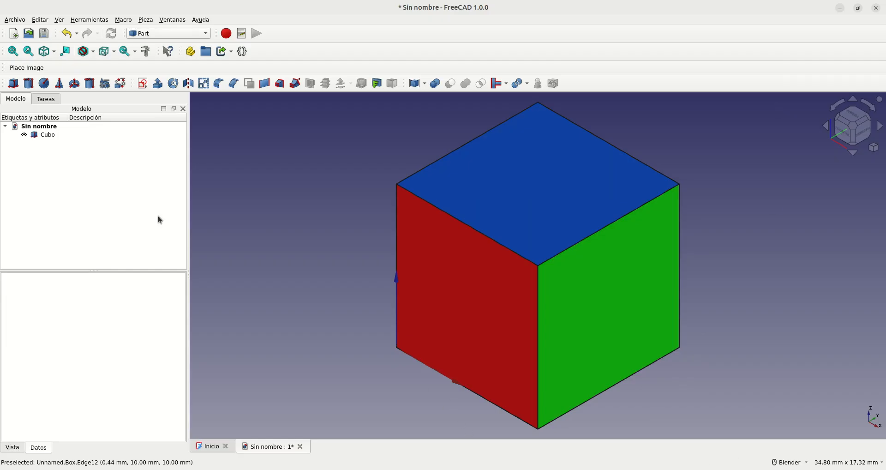
scroll(247, 220, "down", 2)
scroll(561, 347, "up", 2)
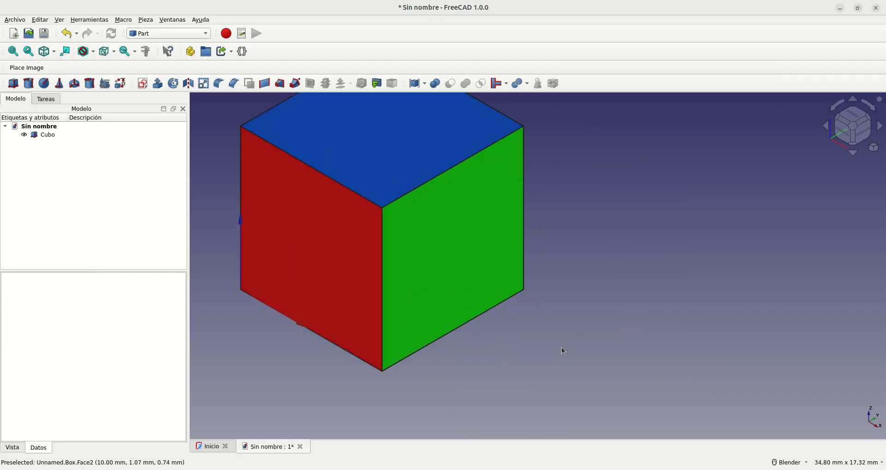
scroll(367, 316, "down", 2)
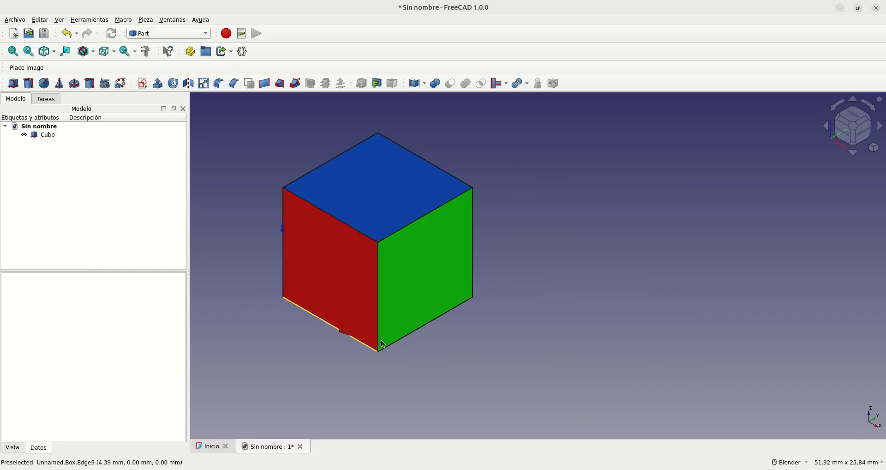
scroll(405, 342, "up", 1)
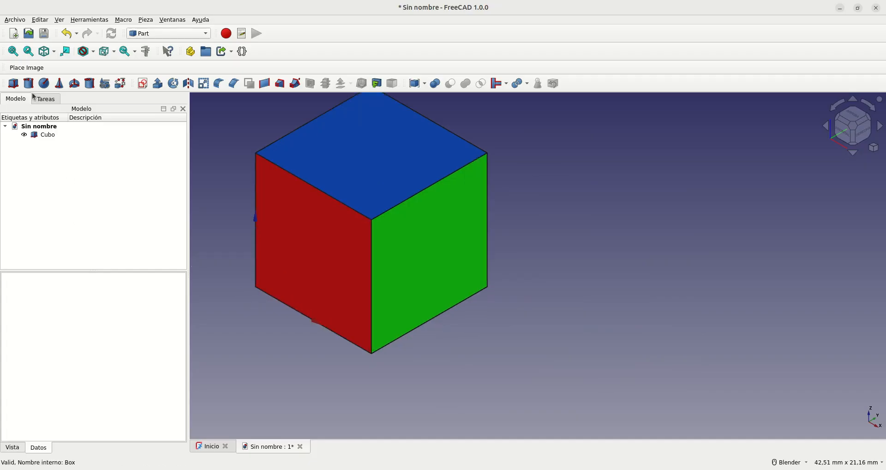
left_click(47, 135)
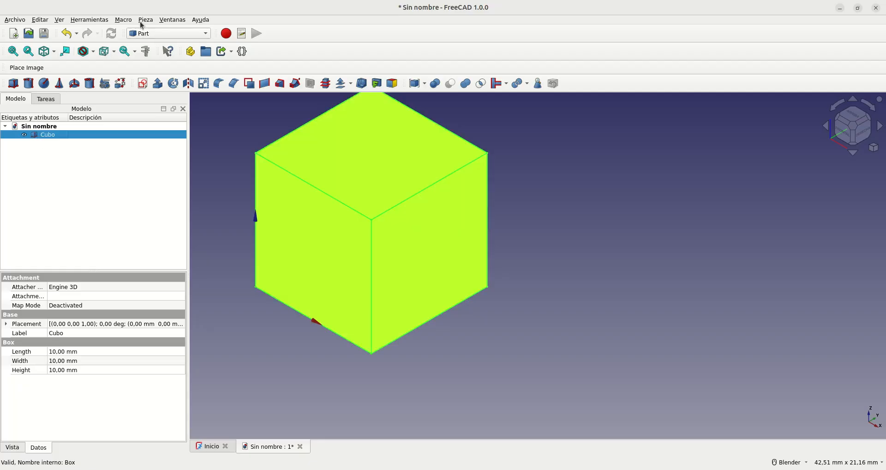
left_click(145, 20)
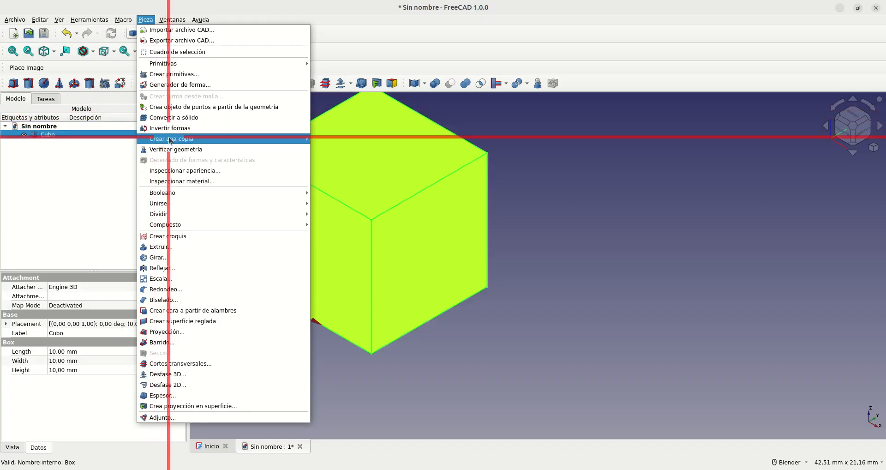
mouse_move(243, 135)
left_click(334, 140)
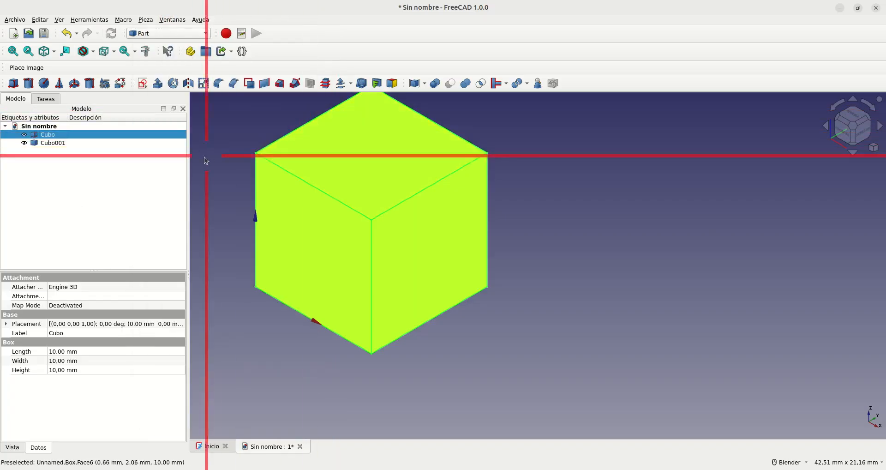
Step: Set the copied cube's placement position to y = 10 mm so that it sits directly behind the original cube
left_click(50, 143)
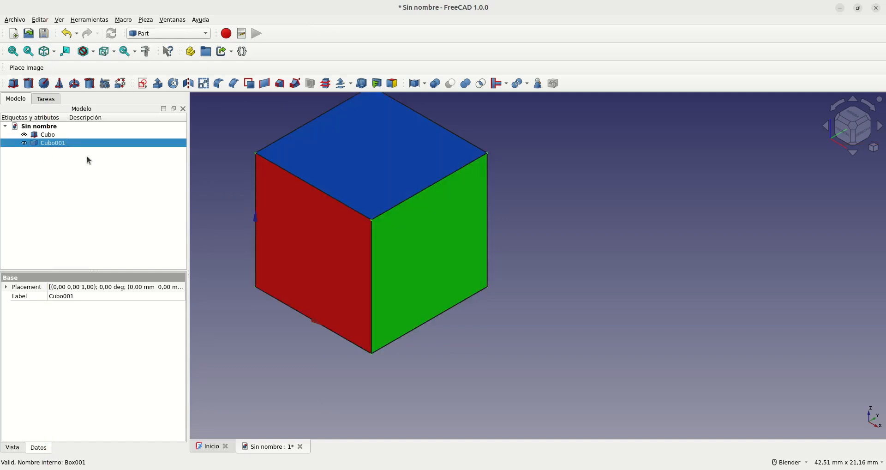
left_click(6, 288)
left_click(15, 315)
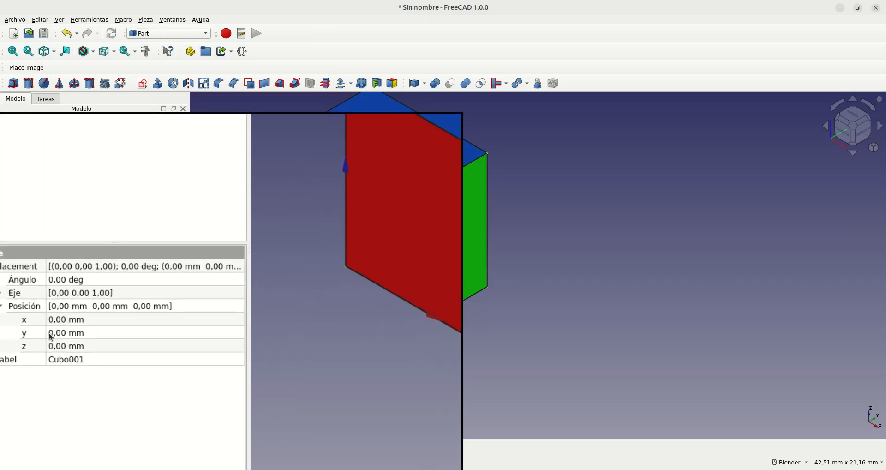
left_click(51, 333)
type("10")
key("Return")
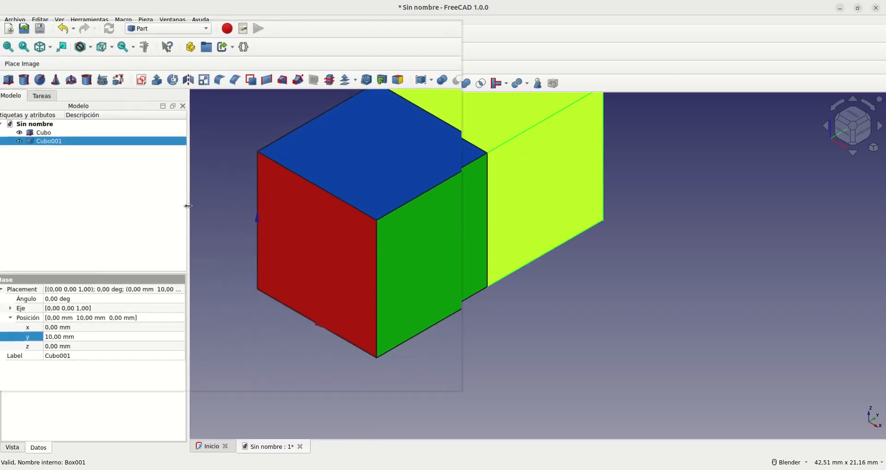
scroll(524, 339, "down", 2)
left_click(552, 339)
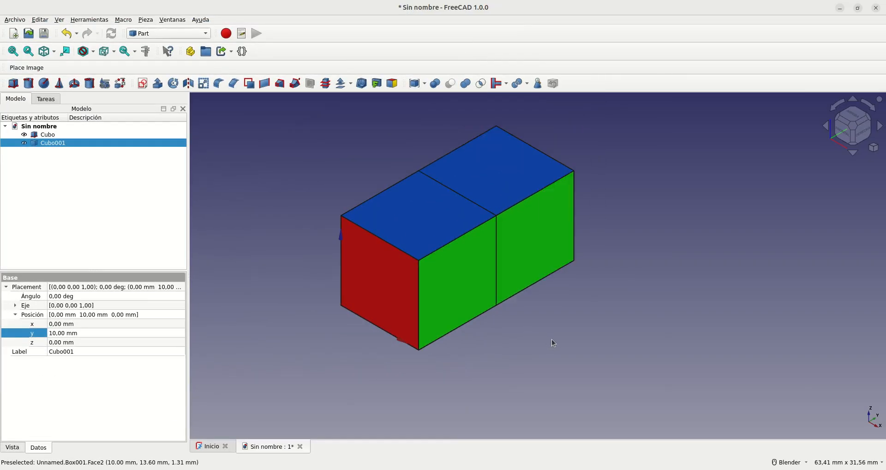
left_click(46, 144)
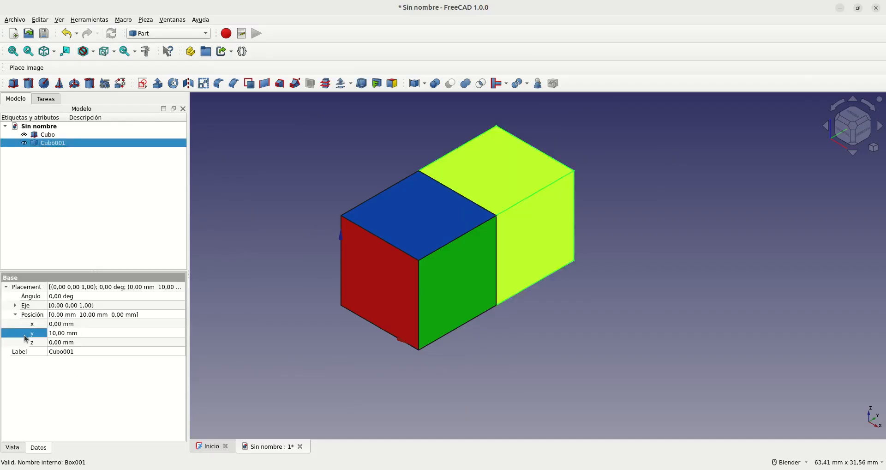
left_click(611, 350)
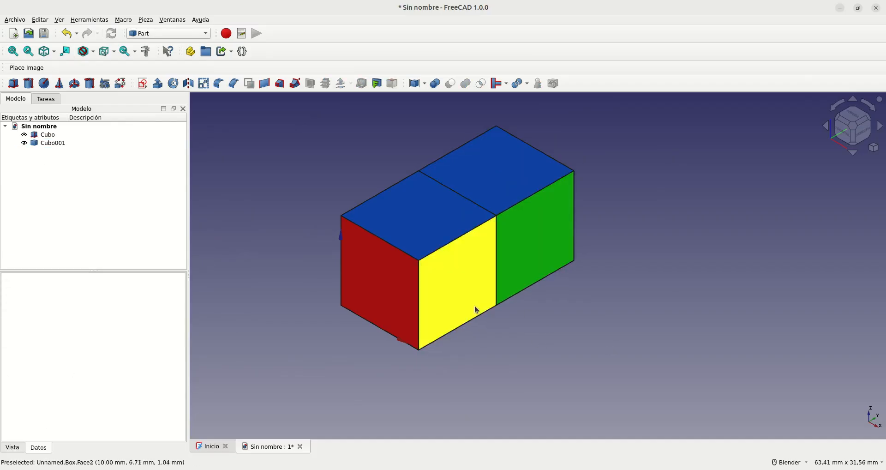
Step: Transform the copied cube by moving it 10 mm along X and back to y = 0 mm, and accept the new placement
left_click(49, 144)
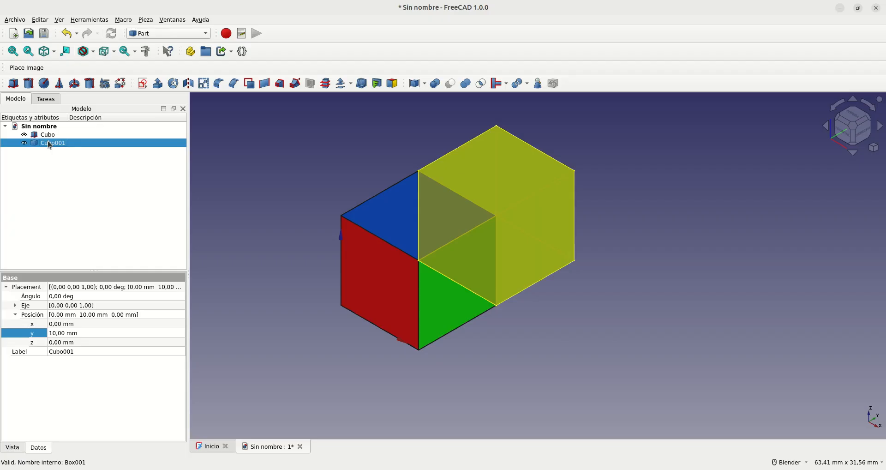
right_click(48, 140)
left_click(40, 156)
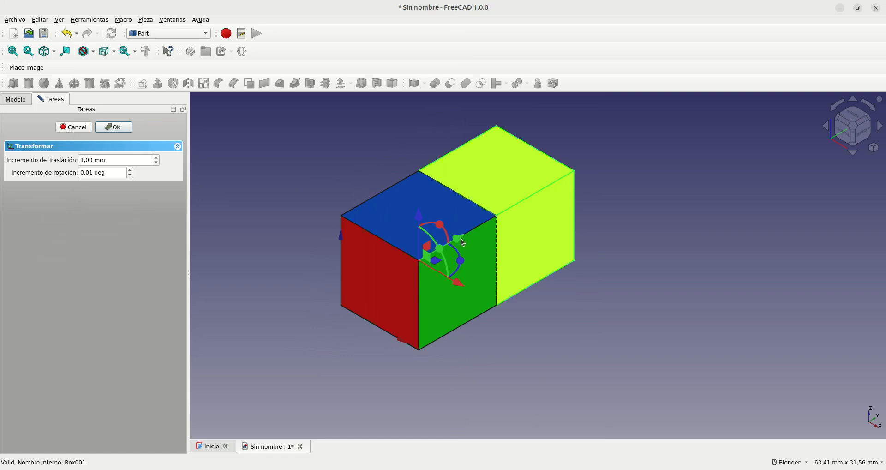
left_click_drag(459, 283, 528, 346)
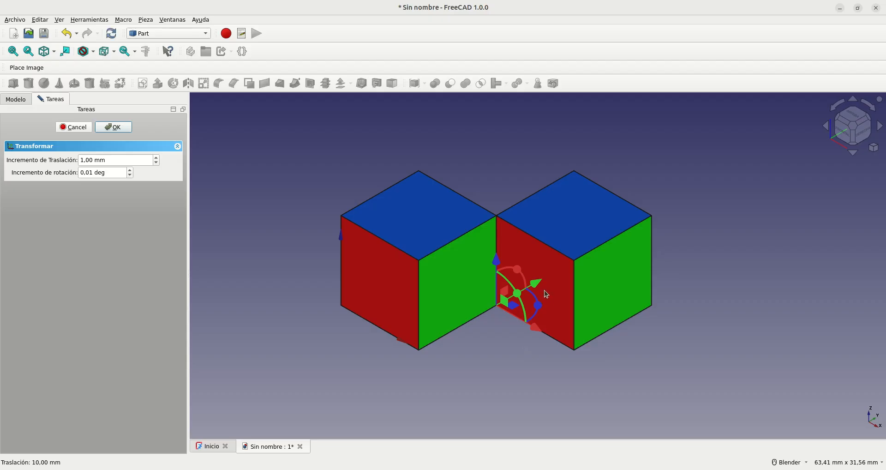
left_click_drag(539, 286, 464, 343)
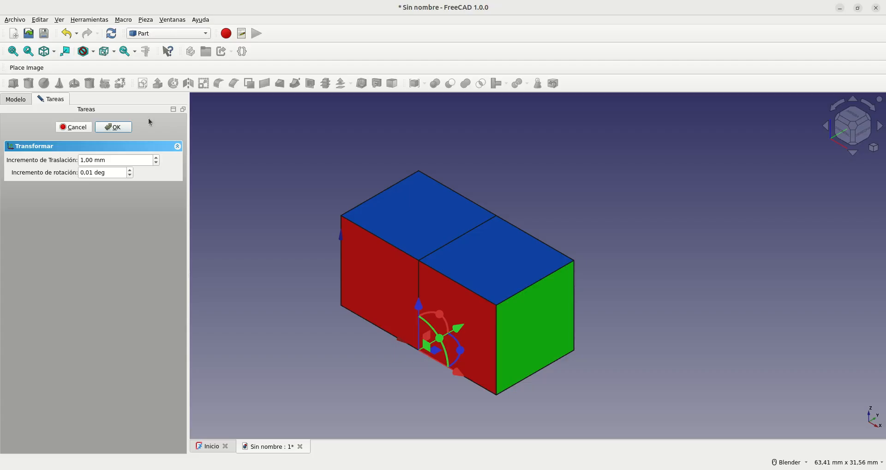
left_click(99, 129)
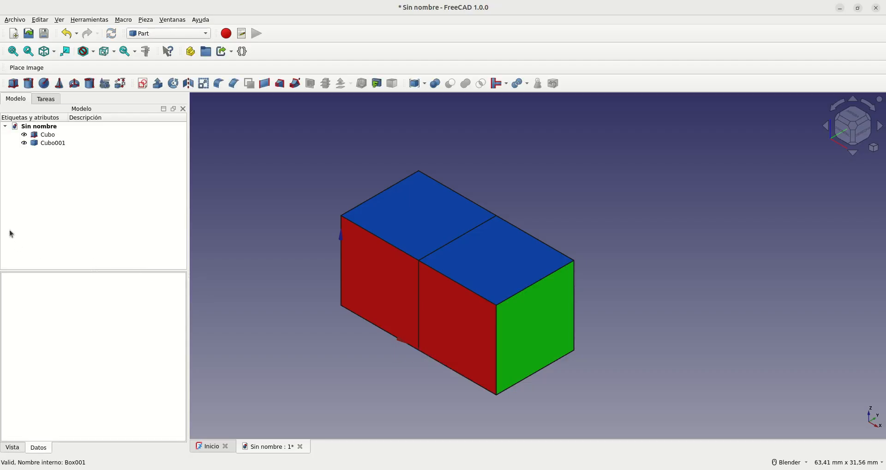
Step: Delete the copied cube, keeping only the original
left_click(45, 144)
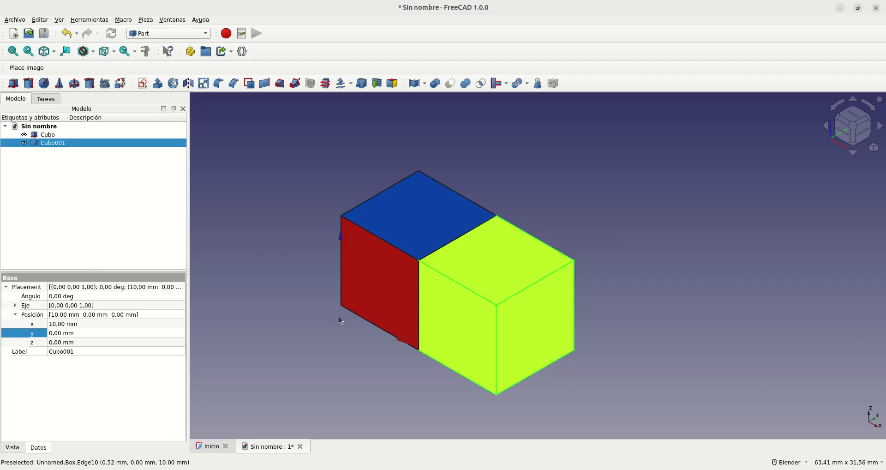
key("Delete")
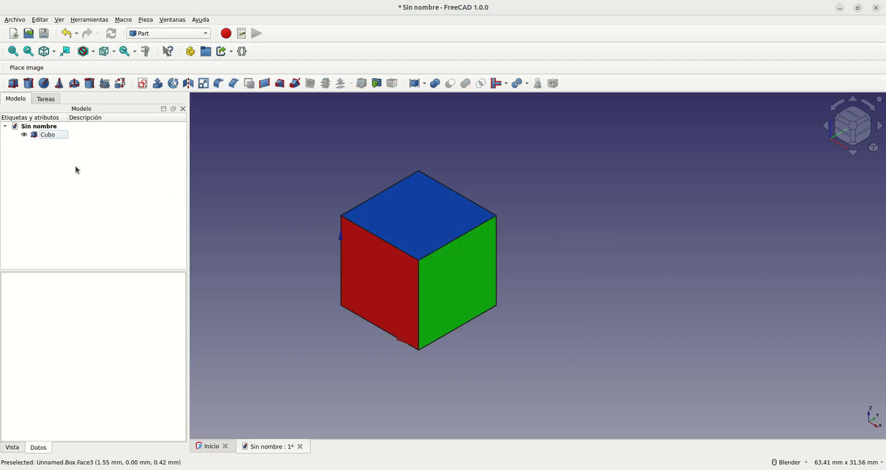
Step: Switch to the Draft workbench and turn off its grid in the 3D view
left_click(54, 134)
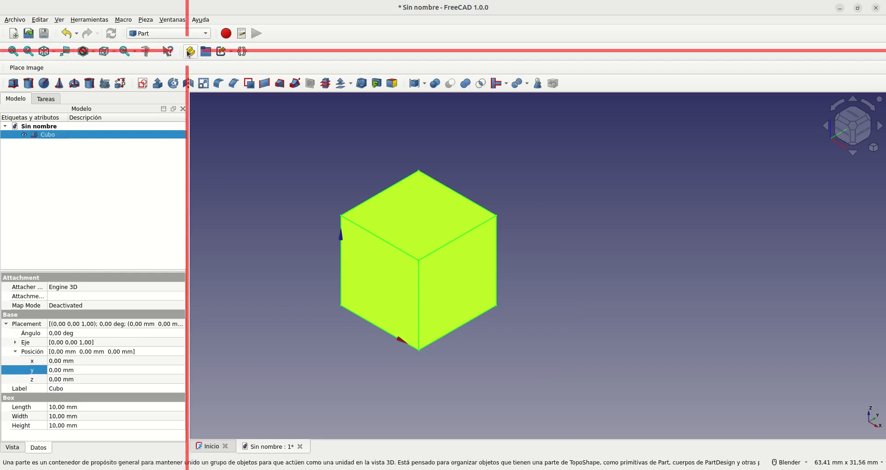
left_click(143, 33)
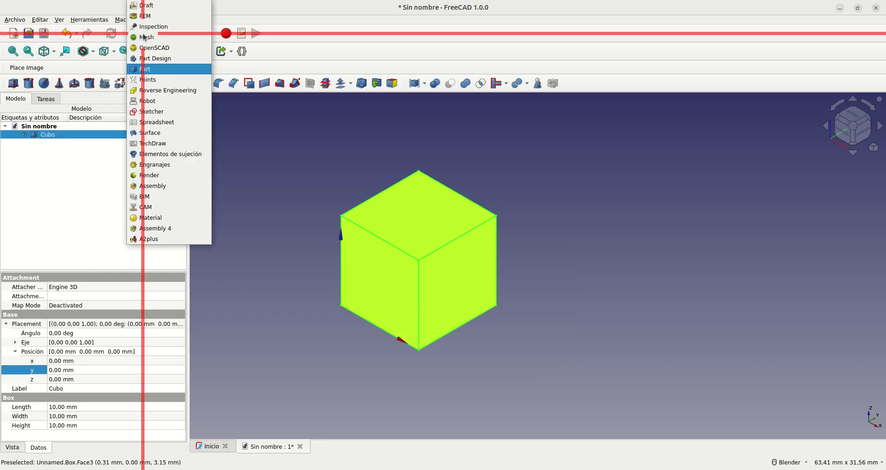
left_click(148, 5)
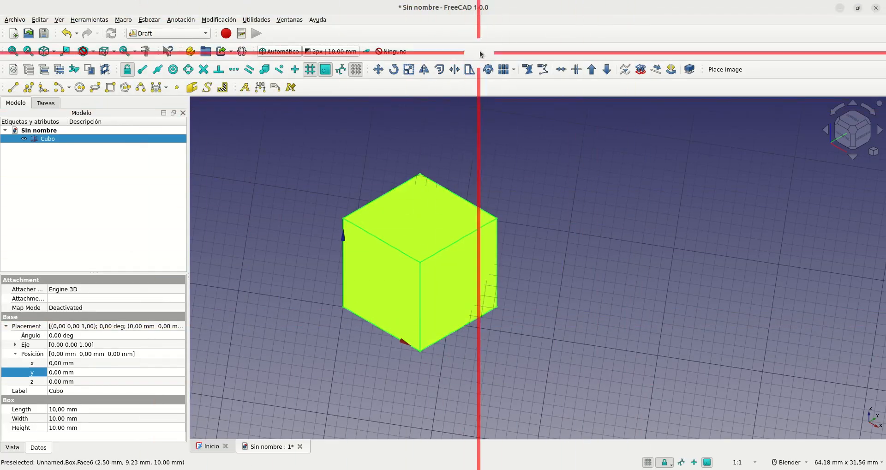
left_click(357, 71)
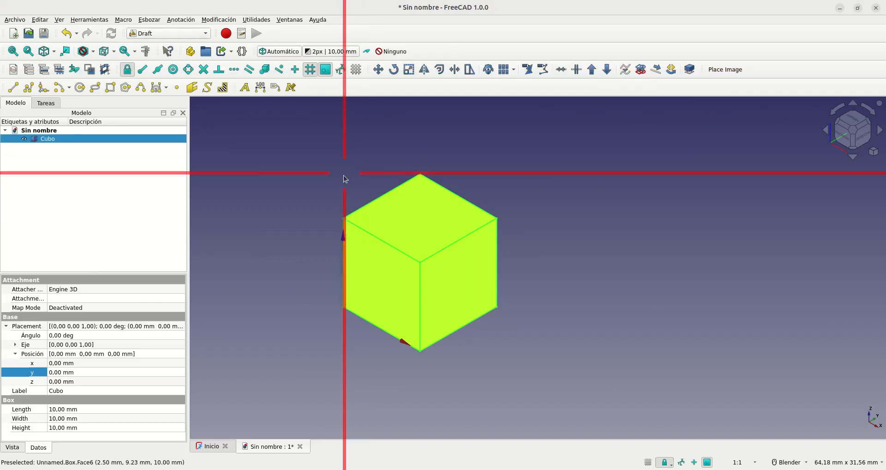
left_click(46, 145)
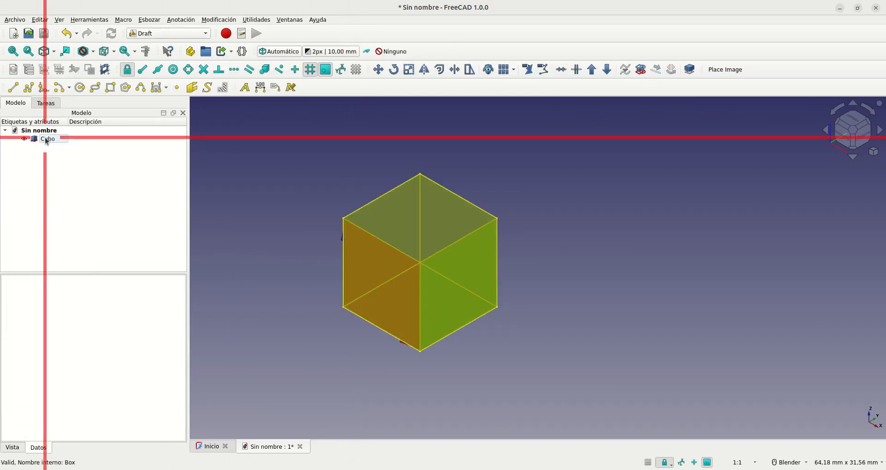
Step: Start an orthogonal array of the cube with 3 elements in each of the X, Y and Z directions
left_click(44, 139)
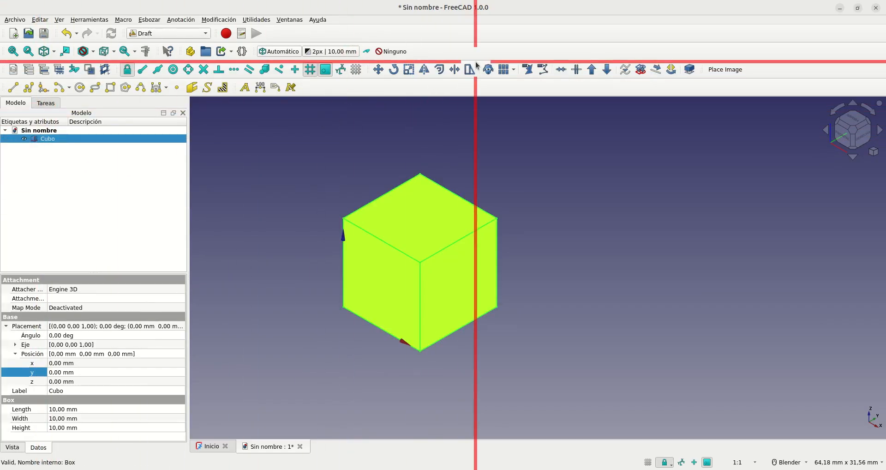
left_click(504, 70)
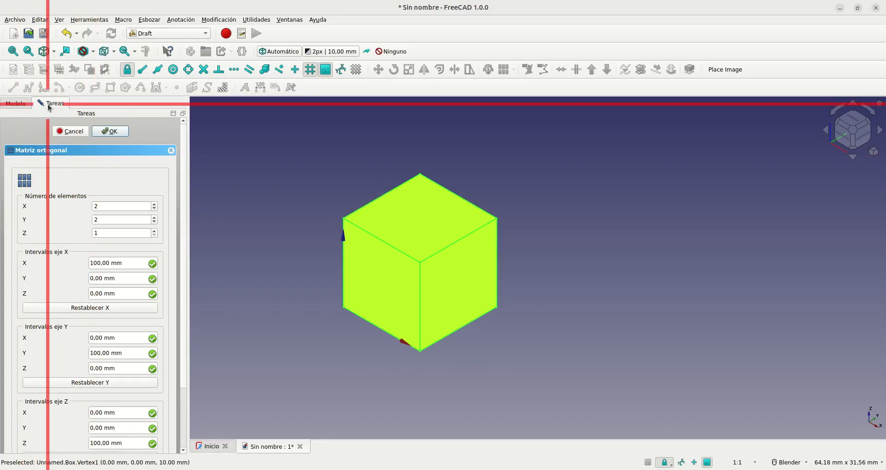
double_click(100, 206)
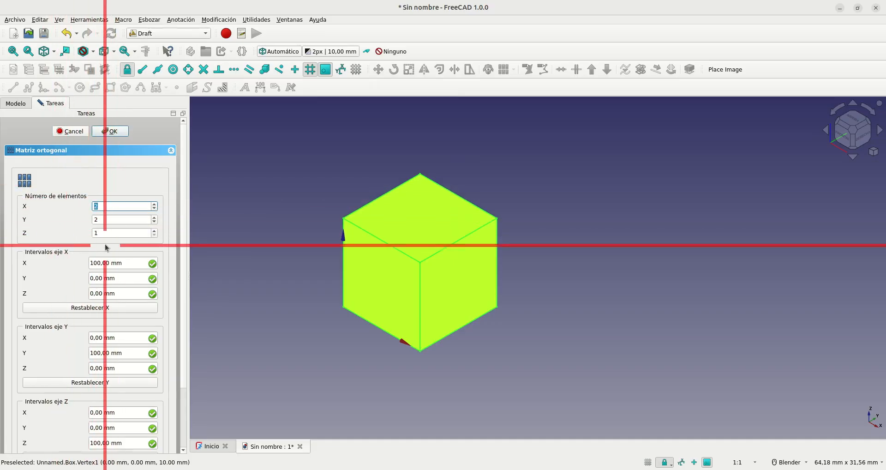
type("3")
key("Tab")
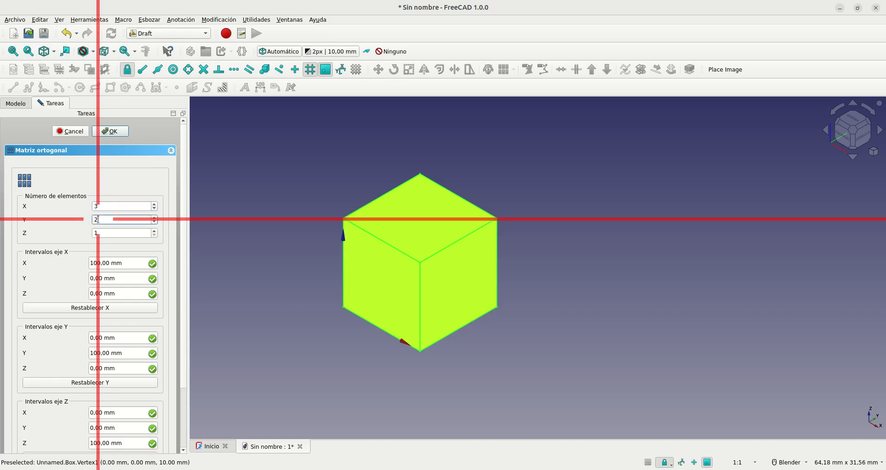
type("3")
left_click(102, 233)
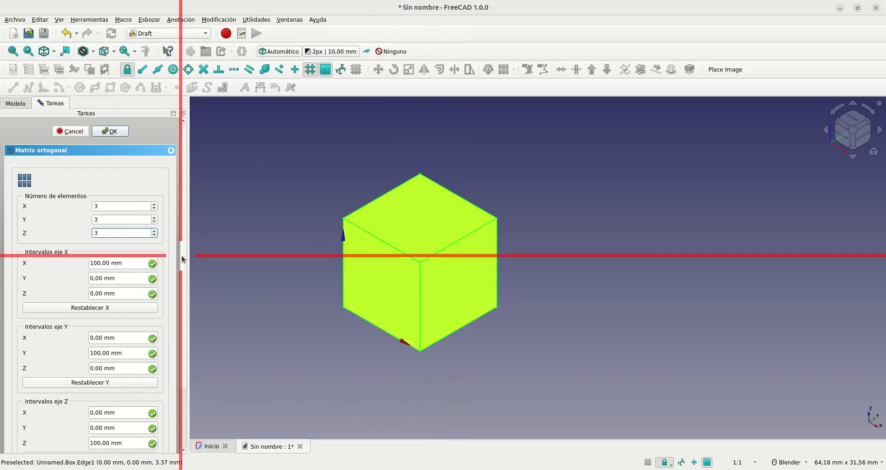
Step: Set the array's X, Y and Z intervals to 10 mm along their own axes and create the orthogonal array
scroll(182, 277, "down", 3)
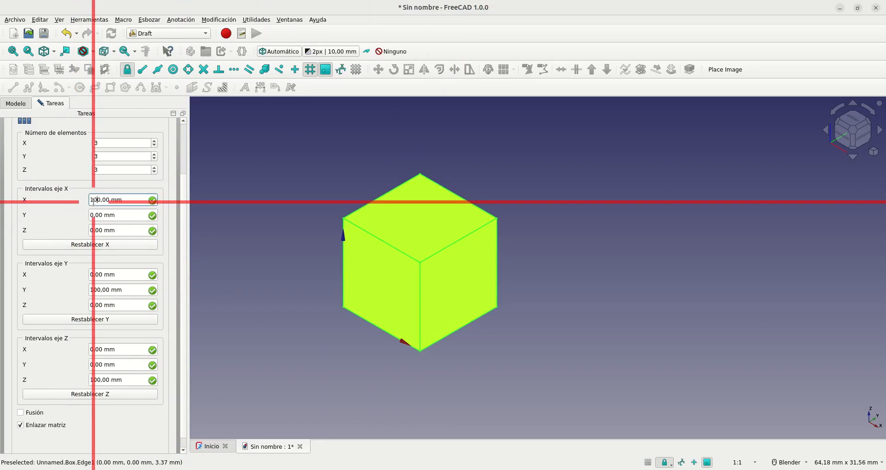
key("BackSpace")
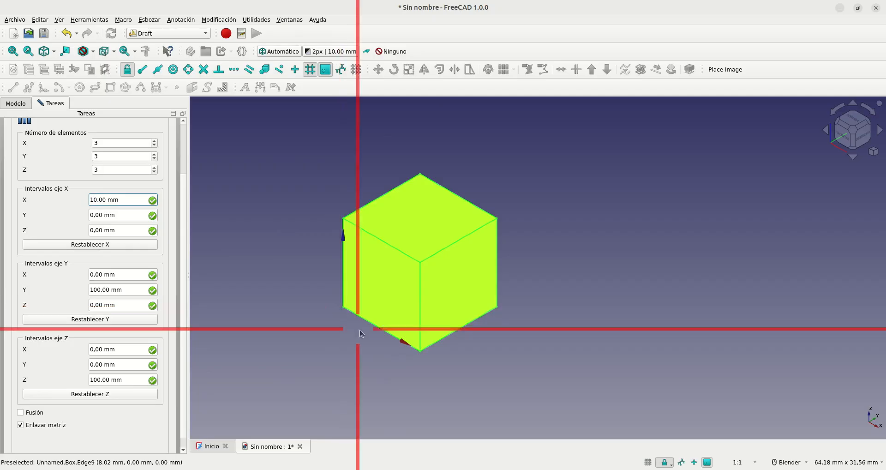
left_click(96, 292)
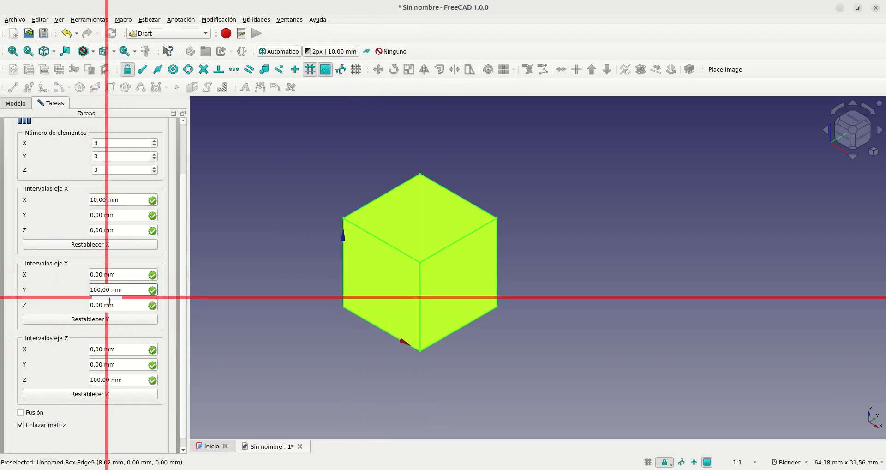
key("BackSpace")
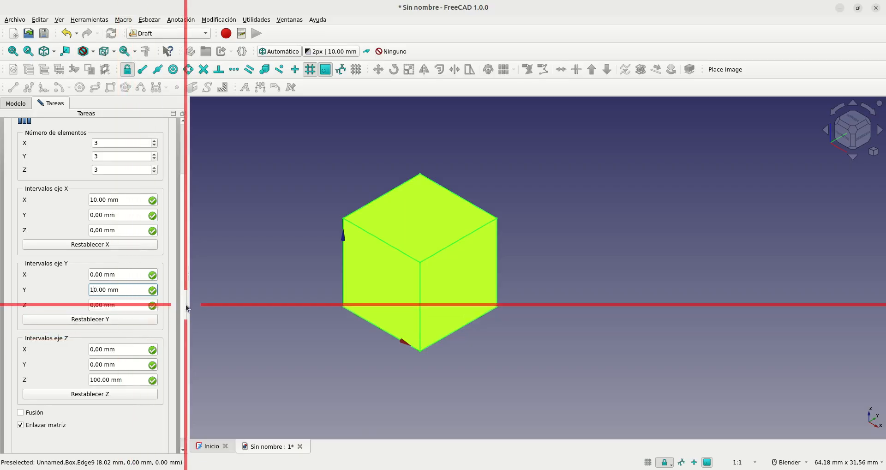
scroll(183, 323, "down", 1)
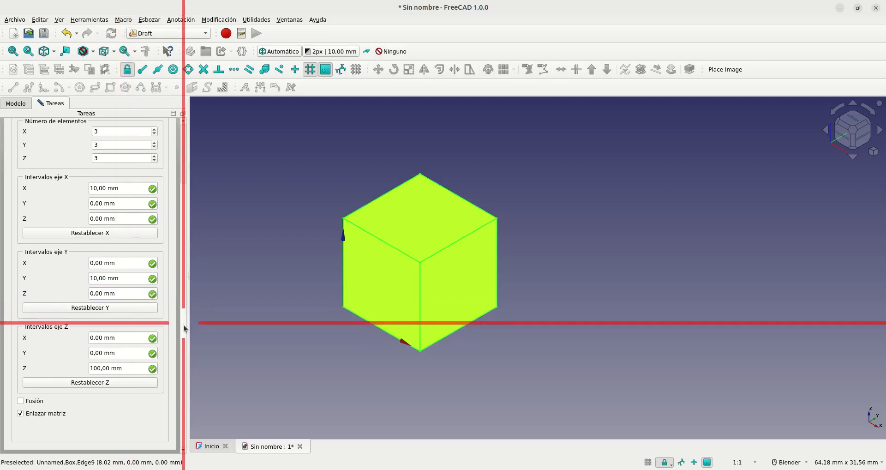
left_click(99, 370)
key("BackSpace")
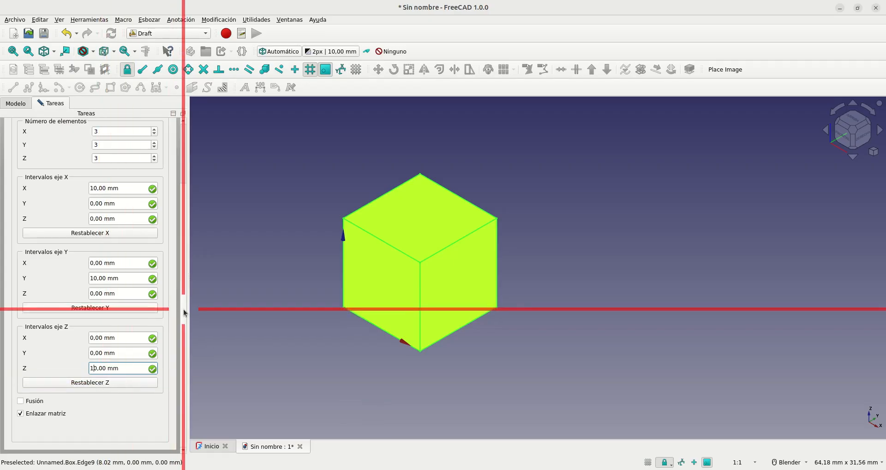
left_click_drag(184, 302, 182, 162)
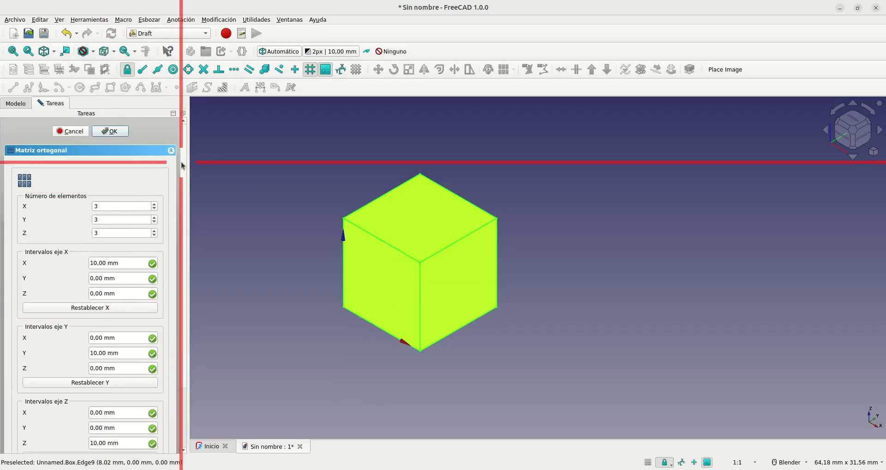
left_click(114, 131)
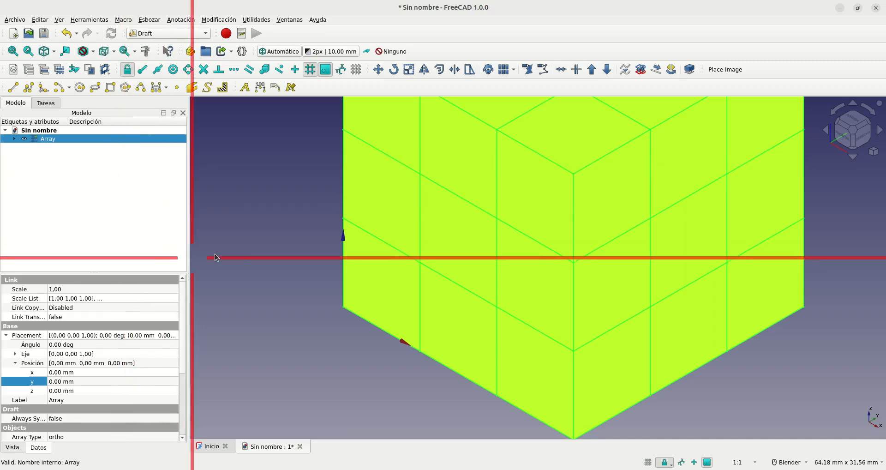
left_click(281, 254)
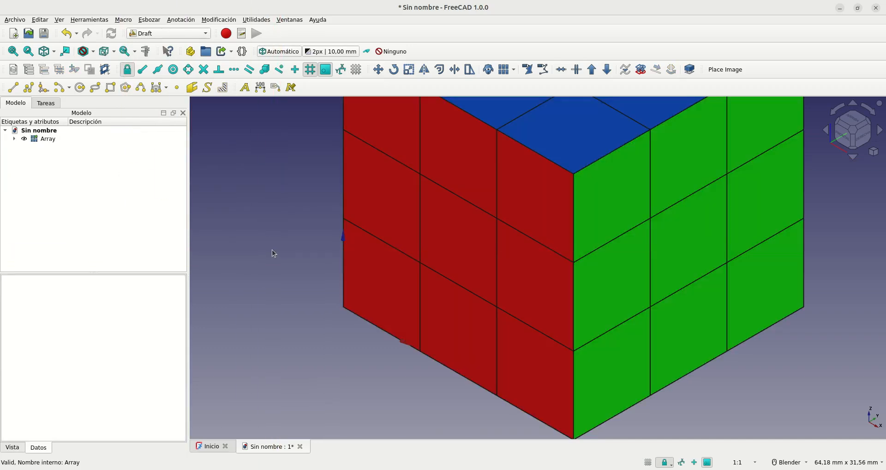
Step: Fit the whole array in the view and orbit it to examine its orange underside and adjoining faces
left_click(20, 52)
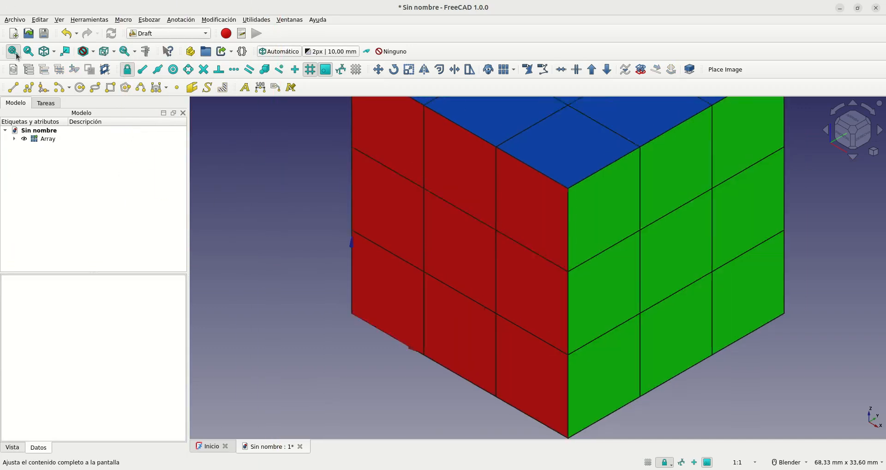
middle_click_drag(353, 314, 520, 278)
scroll(518, 278, "down", 3)
left_click(17, 52)
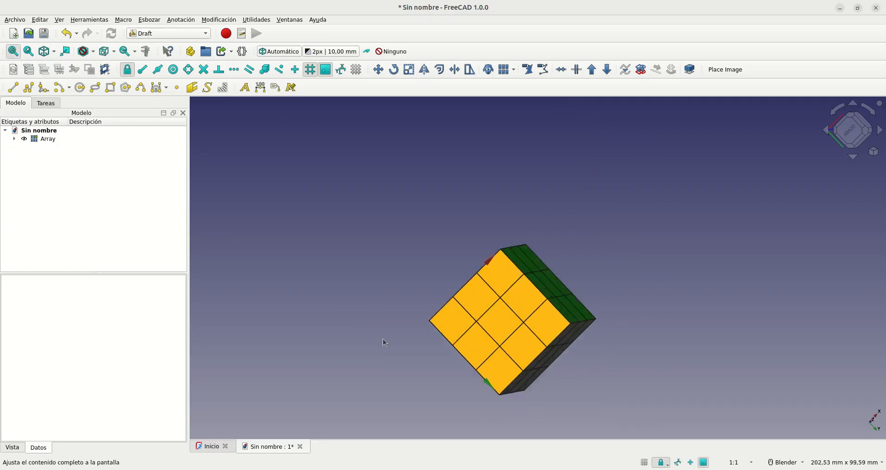
scroll(430, 348, "up", 3)
middle_click_drag(317, 317, 263, 340)
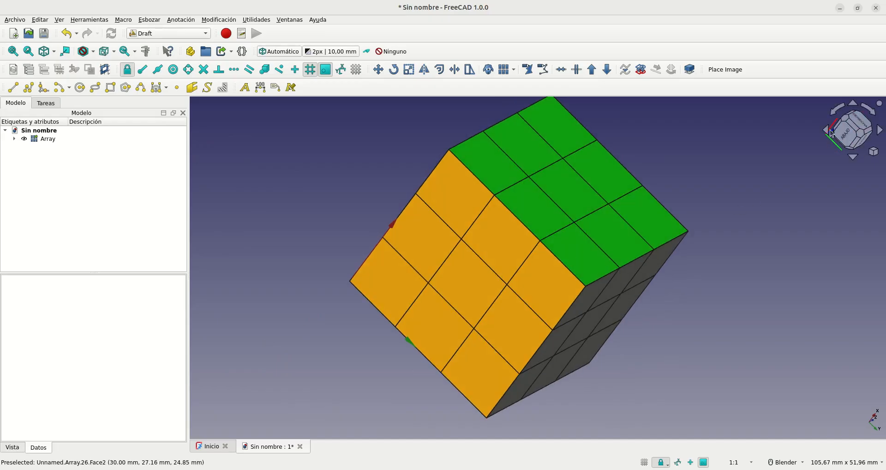
Step: Inspect the array from the bottom, right and top with the navigation cube, and orbit it freely
left_click(850, 134)
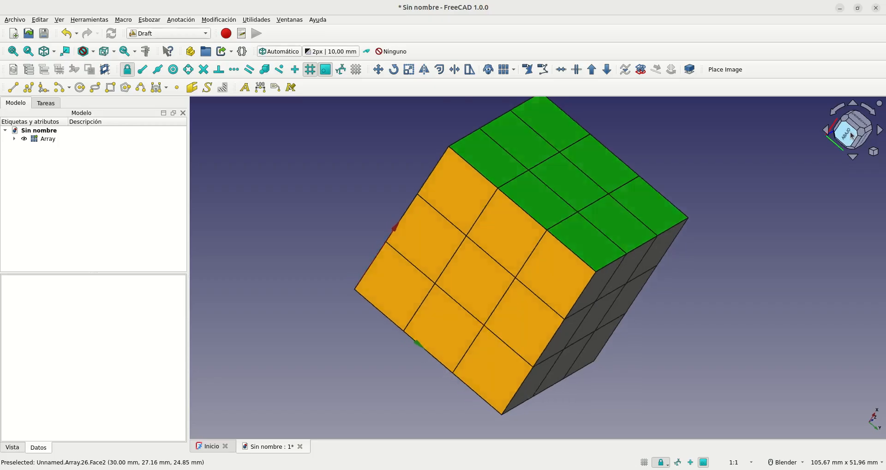
left_click(853, 158)
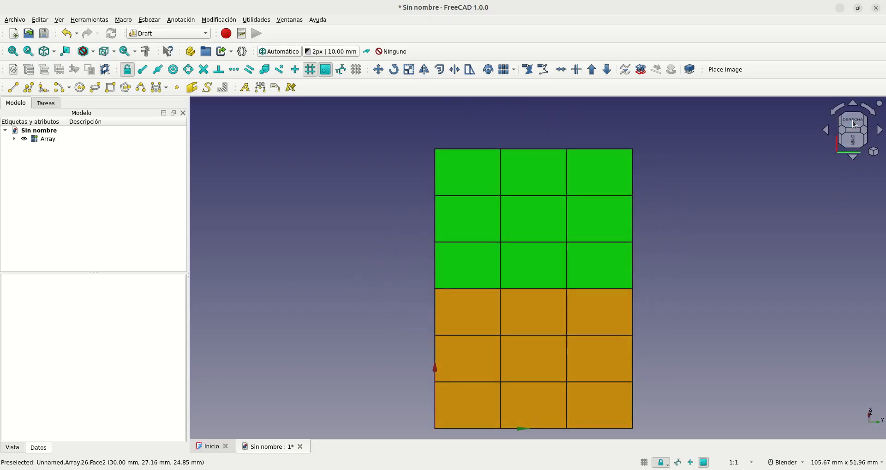
left_click(853, 124)
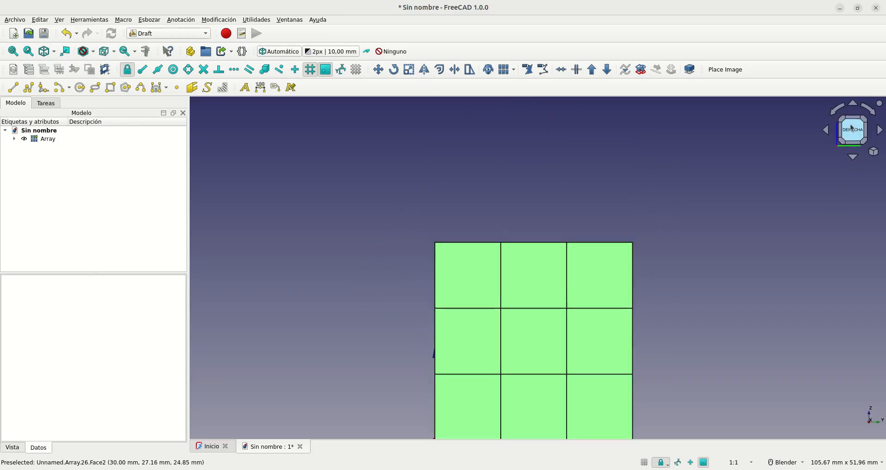
left_click(853, 158)
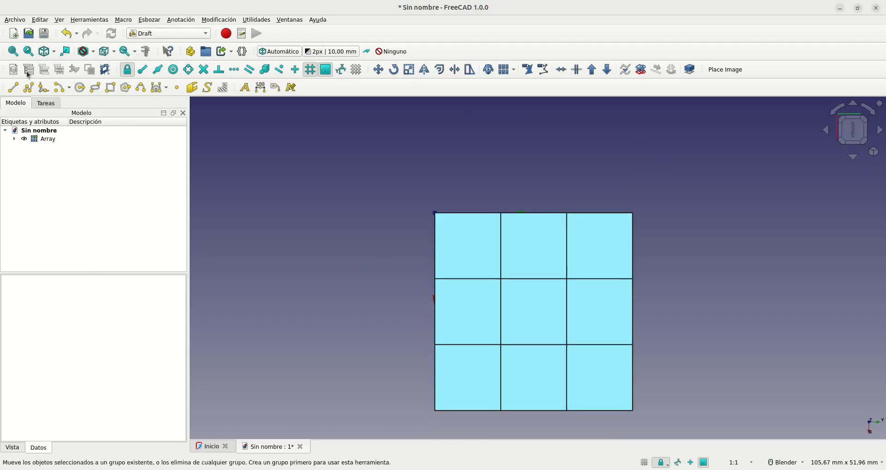
left_click(13, 51)
middle_click_drag(796, 311, 722, 323)
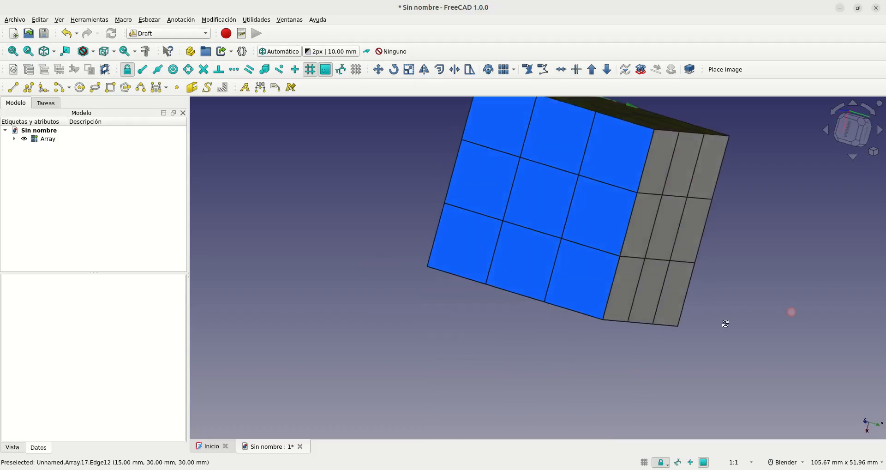
Step: View the array in the standard front (Alzado) view and the top (Planta) view
left_click(55, 54)
left_click(55, 55)
left_click(55, 56)
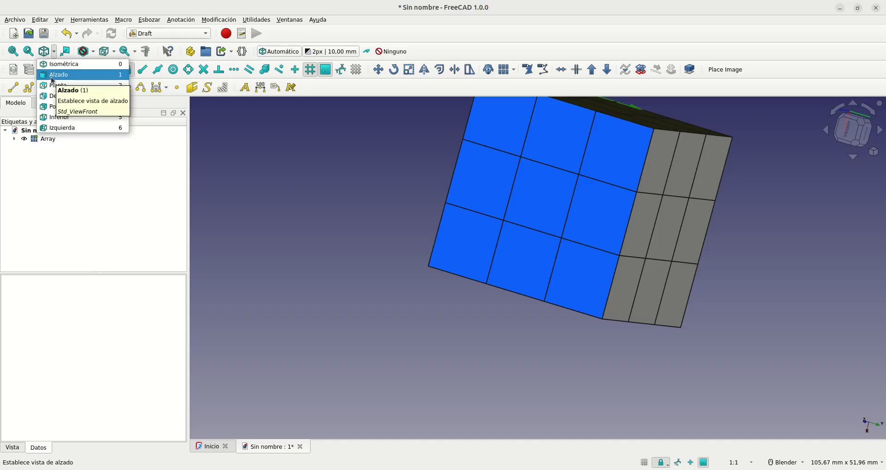
left_click(56, 75)
left_click(53, 56)
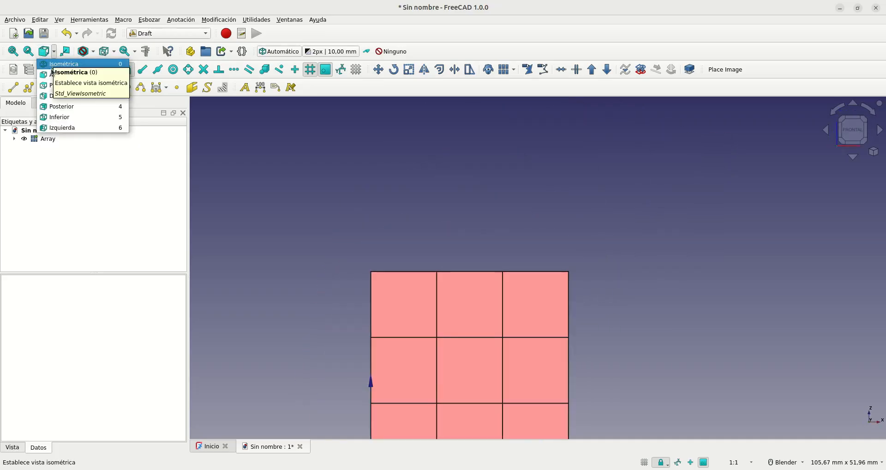
left_click(59, 86)
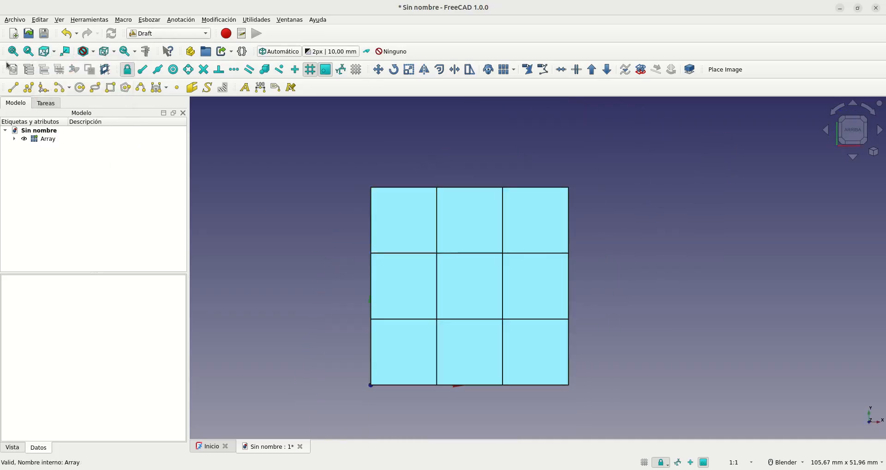
Step: Orbit the array, return it to the isometric view and fit the whole array on screen
scroll(603, 195, "down", 1)
scroll(577, 325, "down", 1)
middle_click_drag(578, 326, 669, 371)
left_click(874, 153)
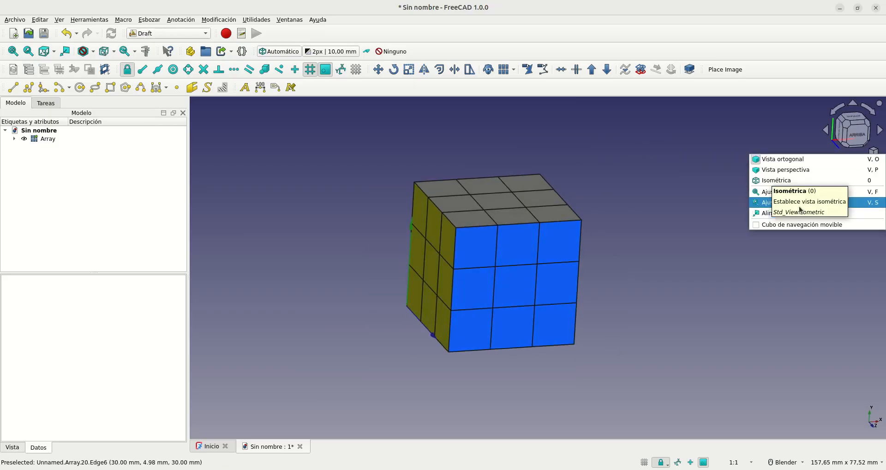
left_click(766, 182)
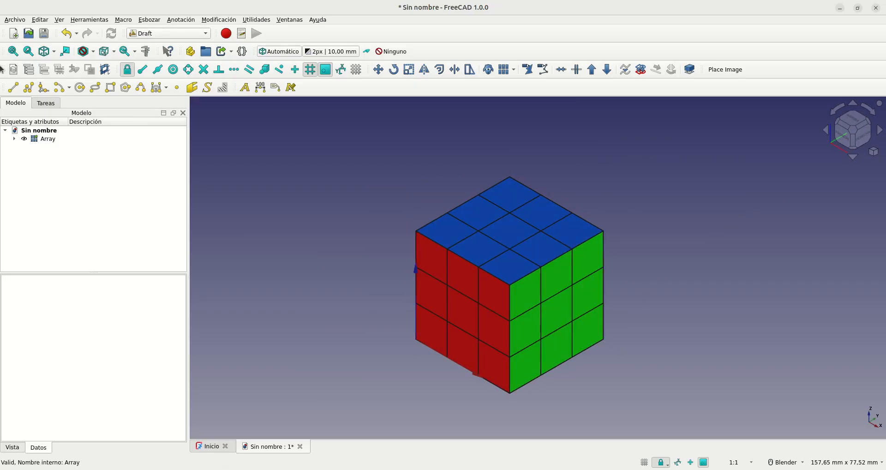
left_click(14, 56)
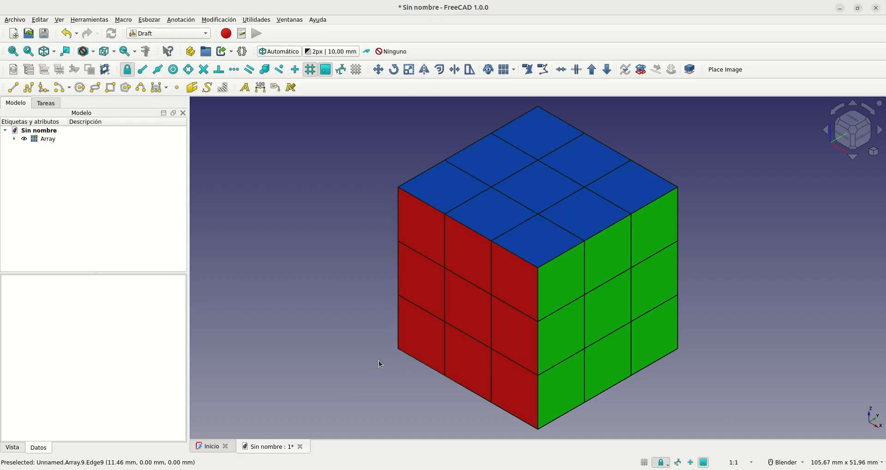
left_click(762, 0)
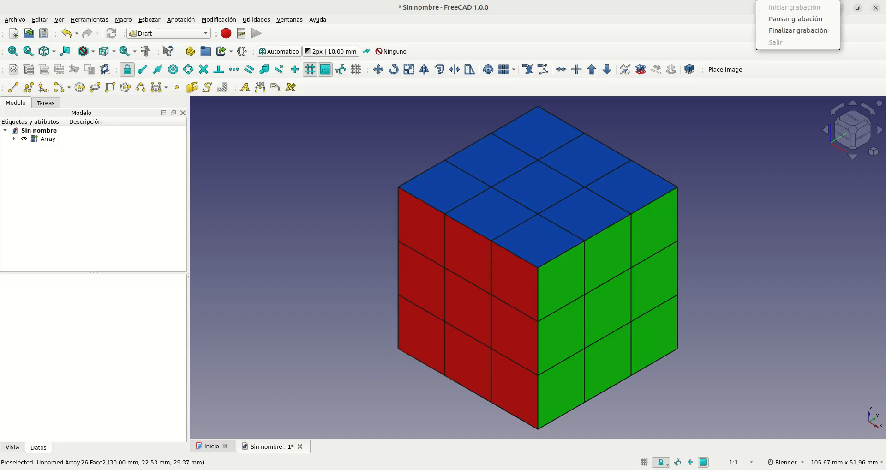